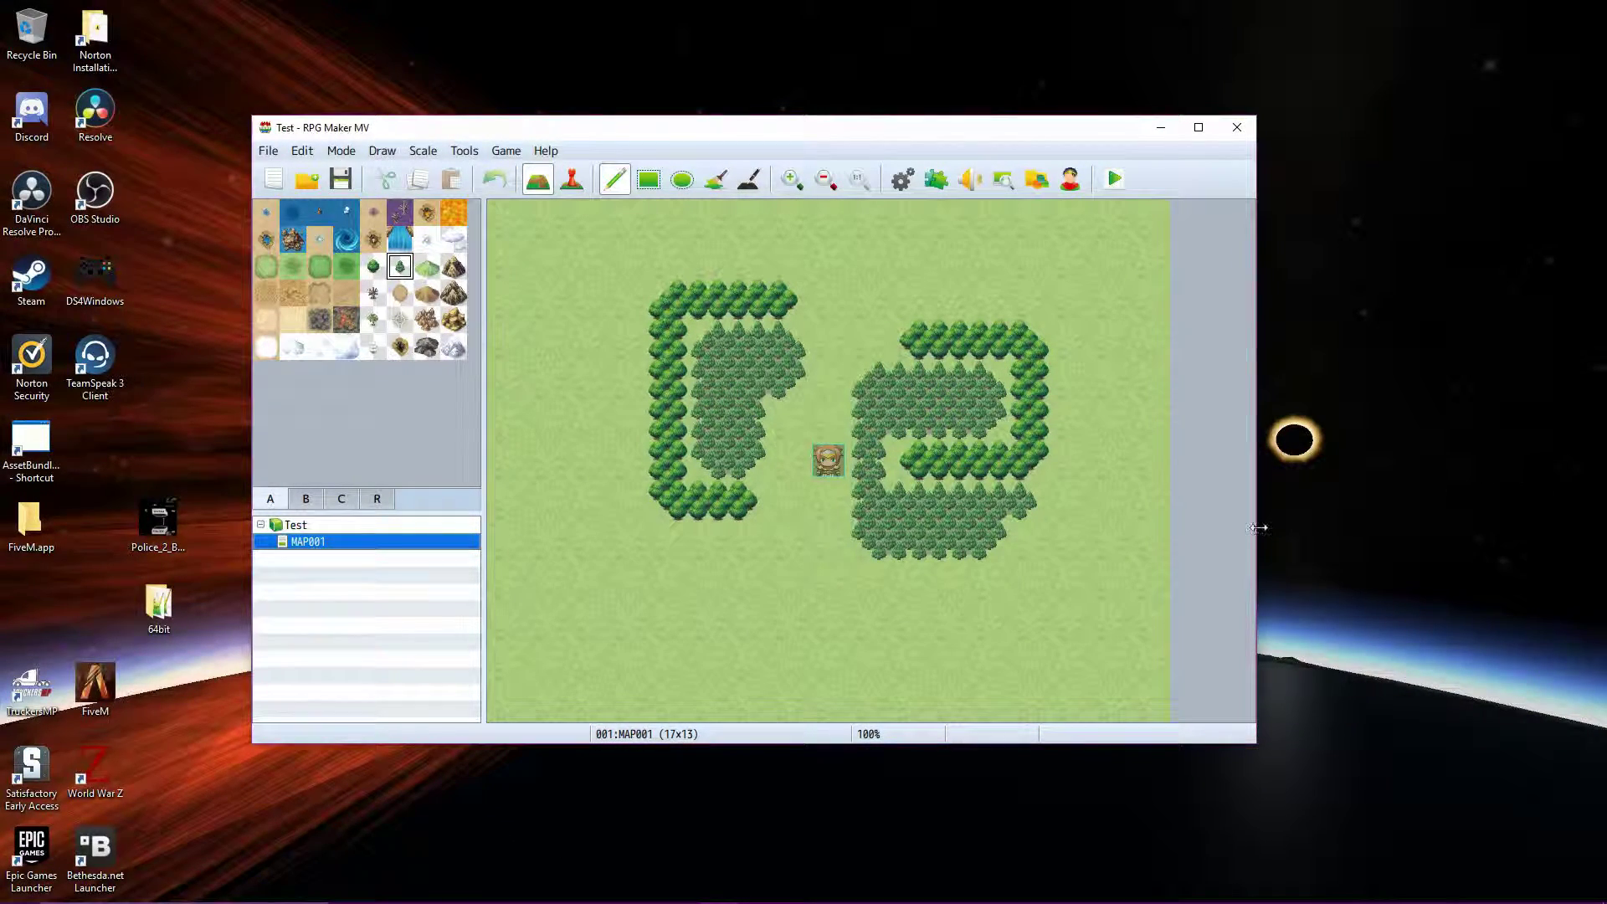
- Leave the RPG Maker MV map editor and bring up Chrome from the taskbar
mouse_move(636, 899)
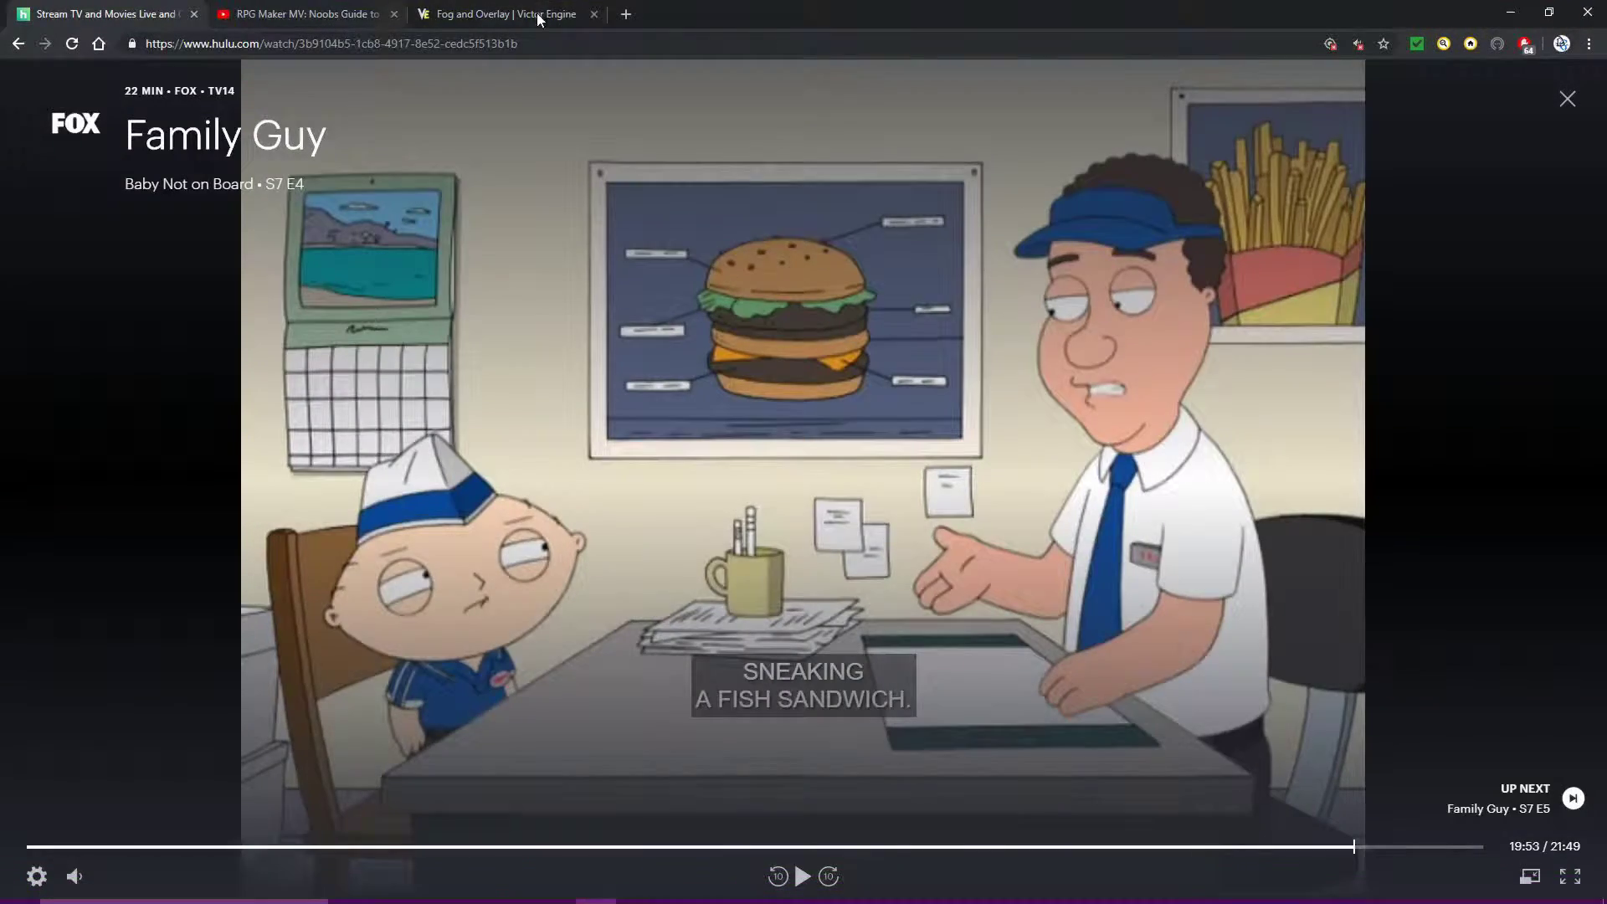
- On the 'Fog and Overlay | Victor Engine' page, scroll up to the Plugin Download link
click(522, 12)
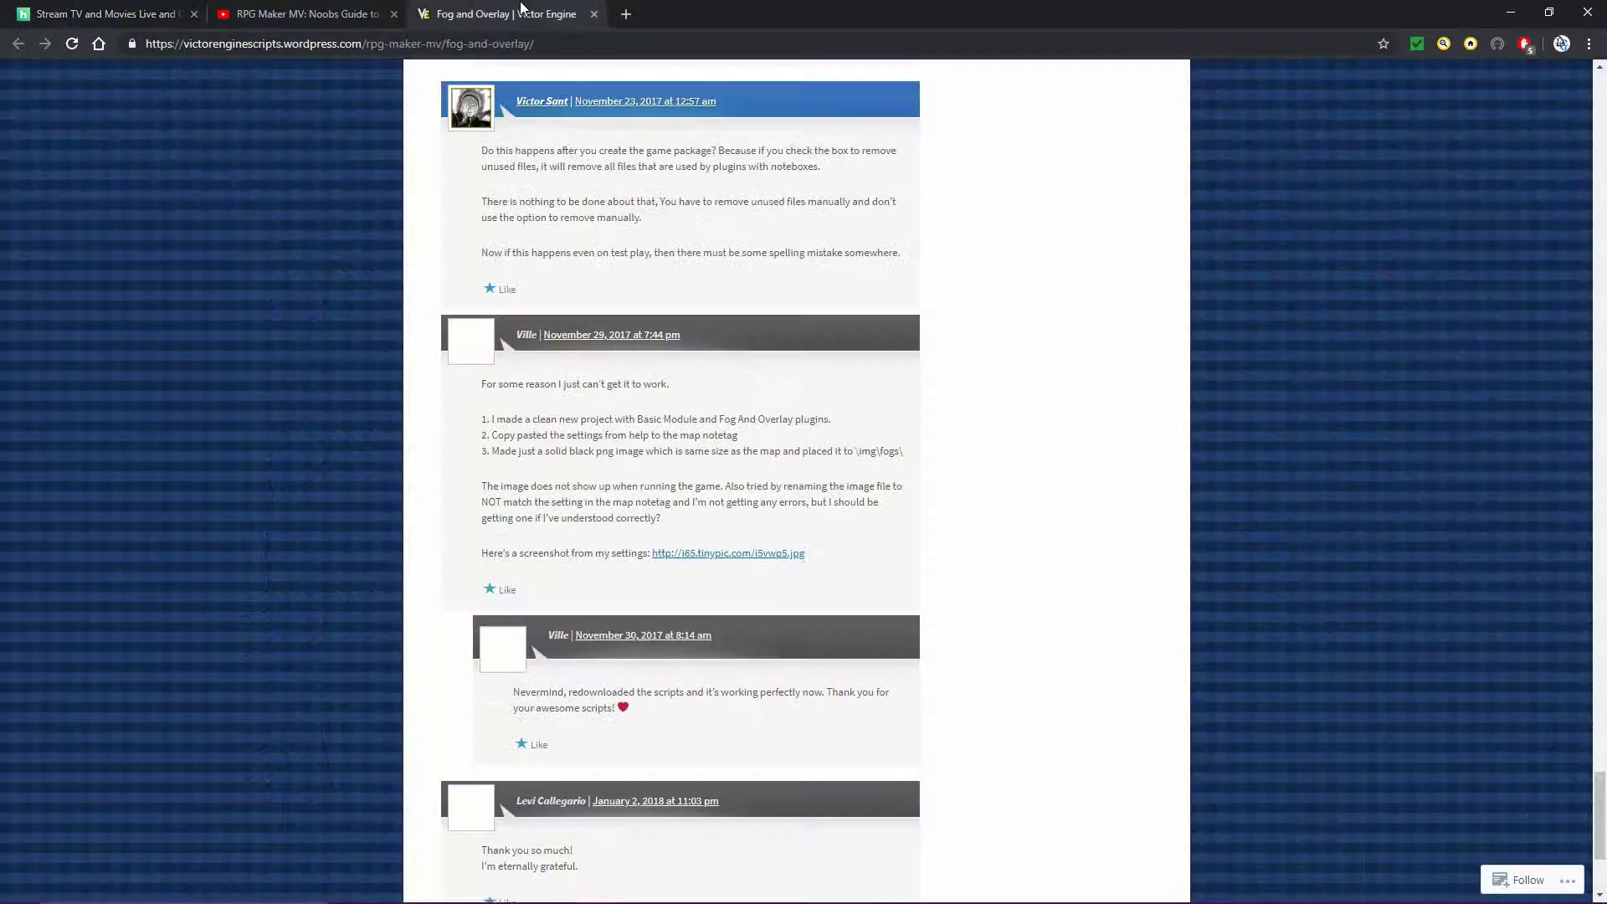
scroll(312, 370, up, 9)
scroll(397, 427, up, 20)
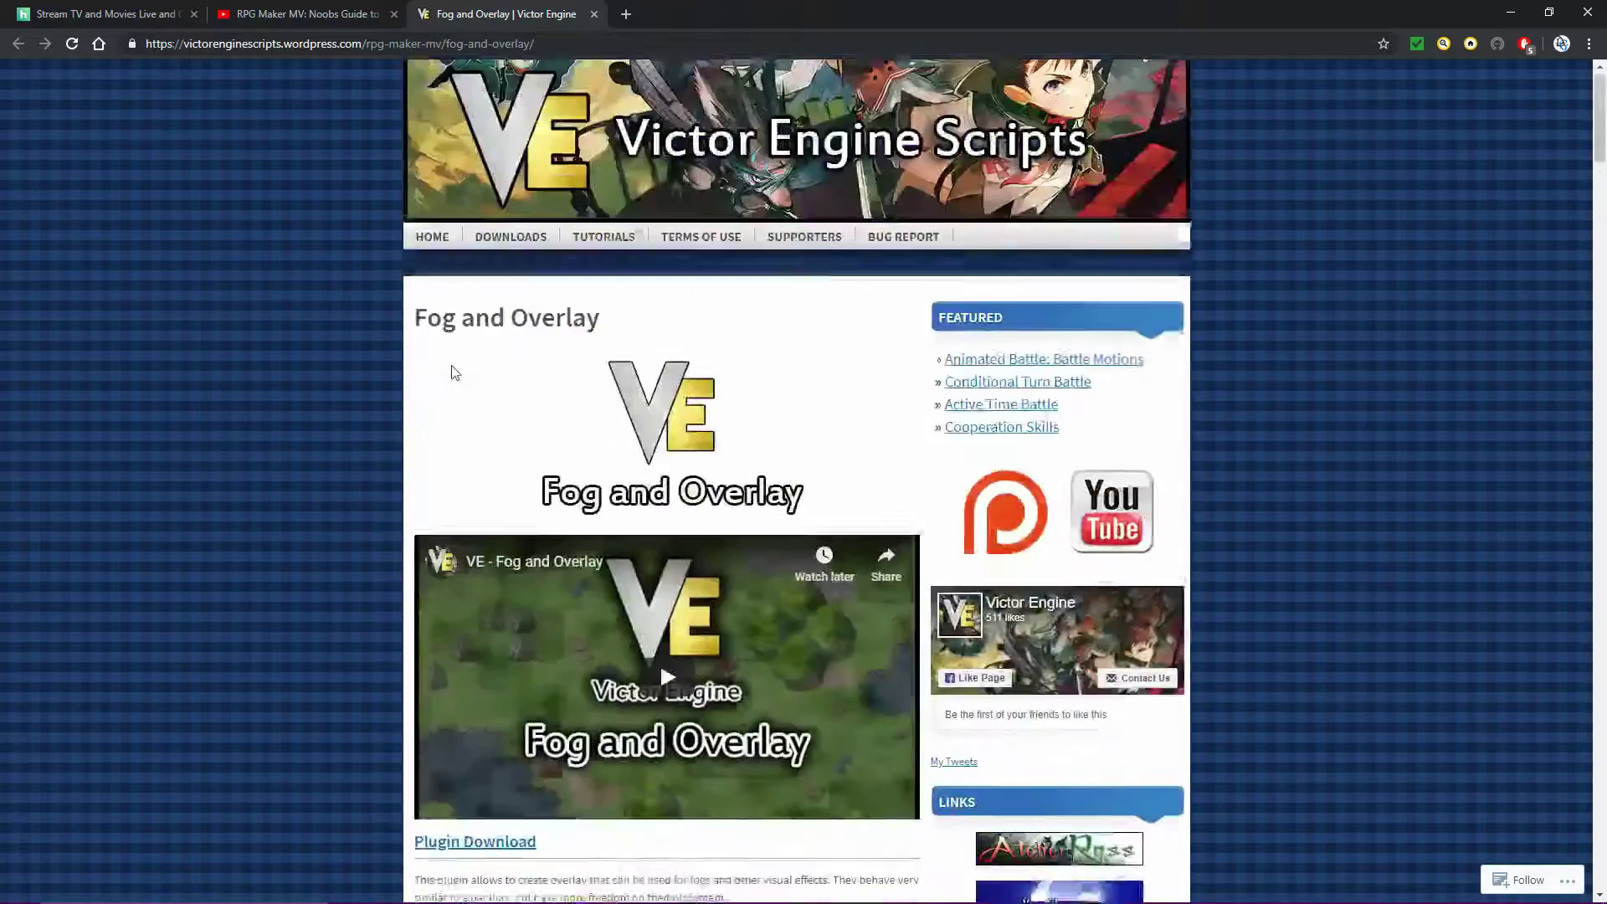
scroll(353, 454, down, 7)
scroll(368, 443, up, 2)
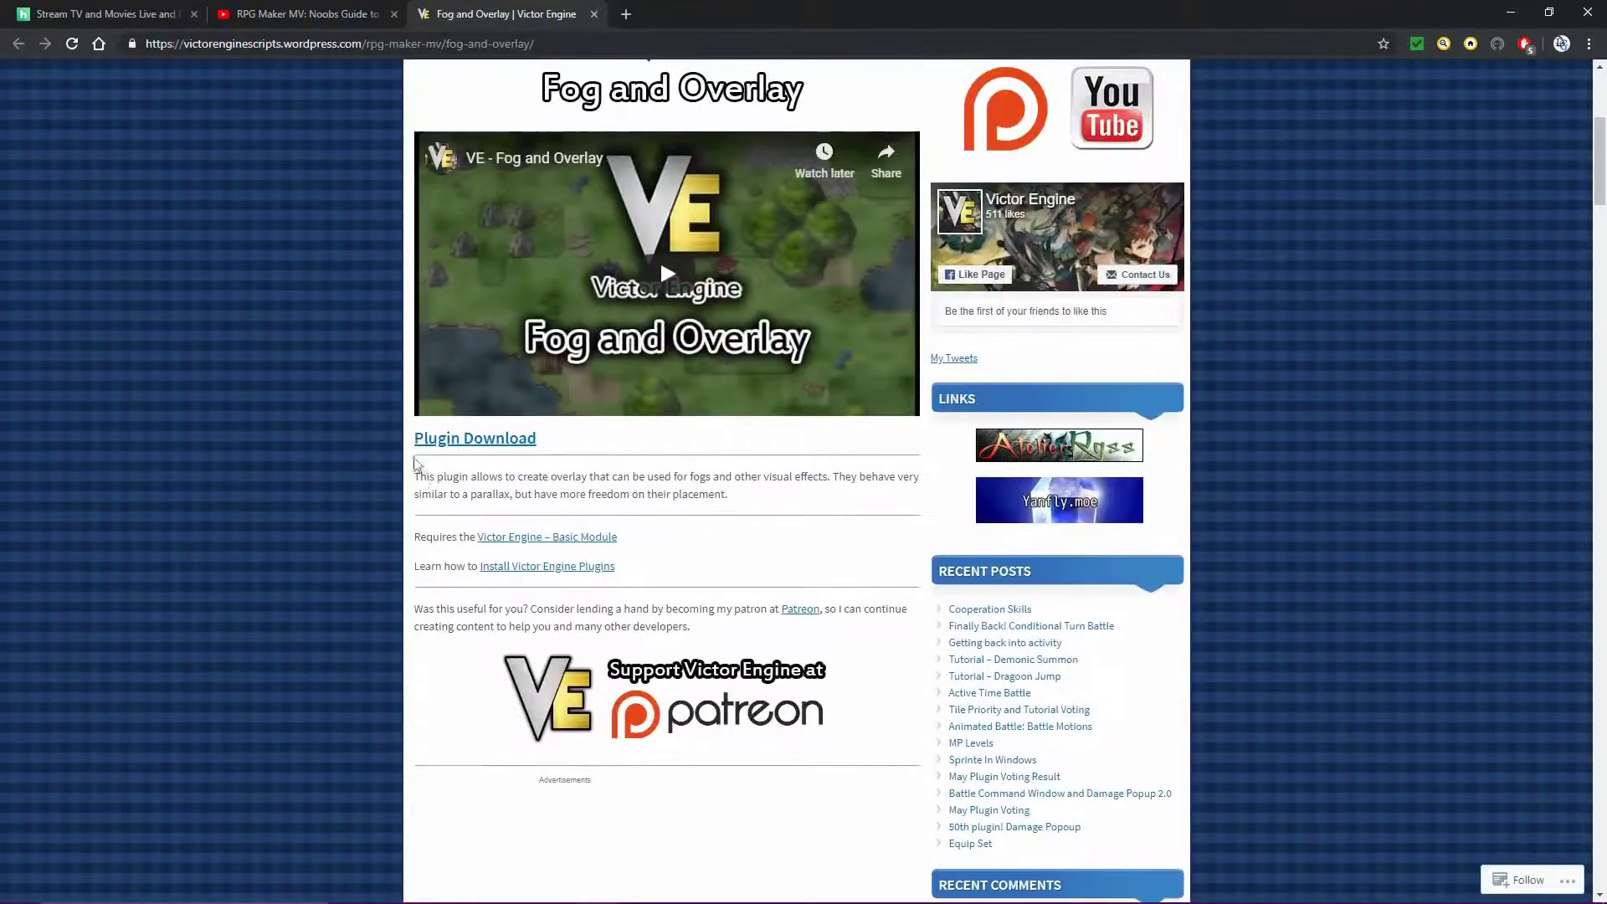
scroll(360, 539, up, 3)
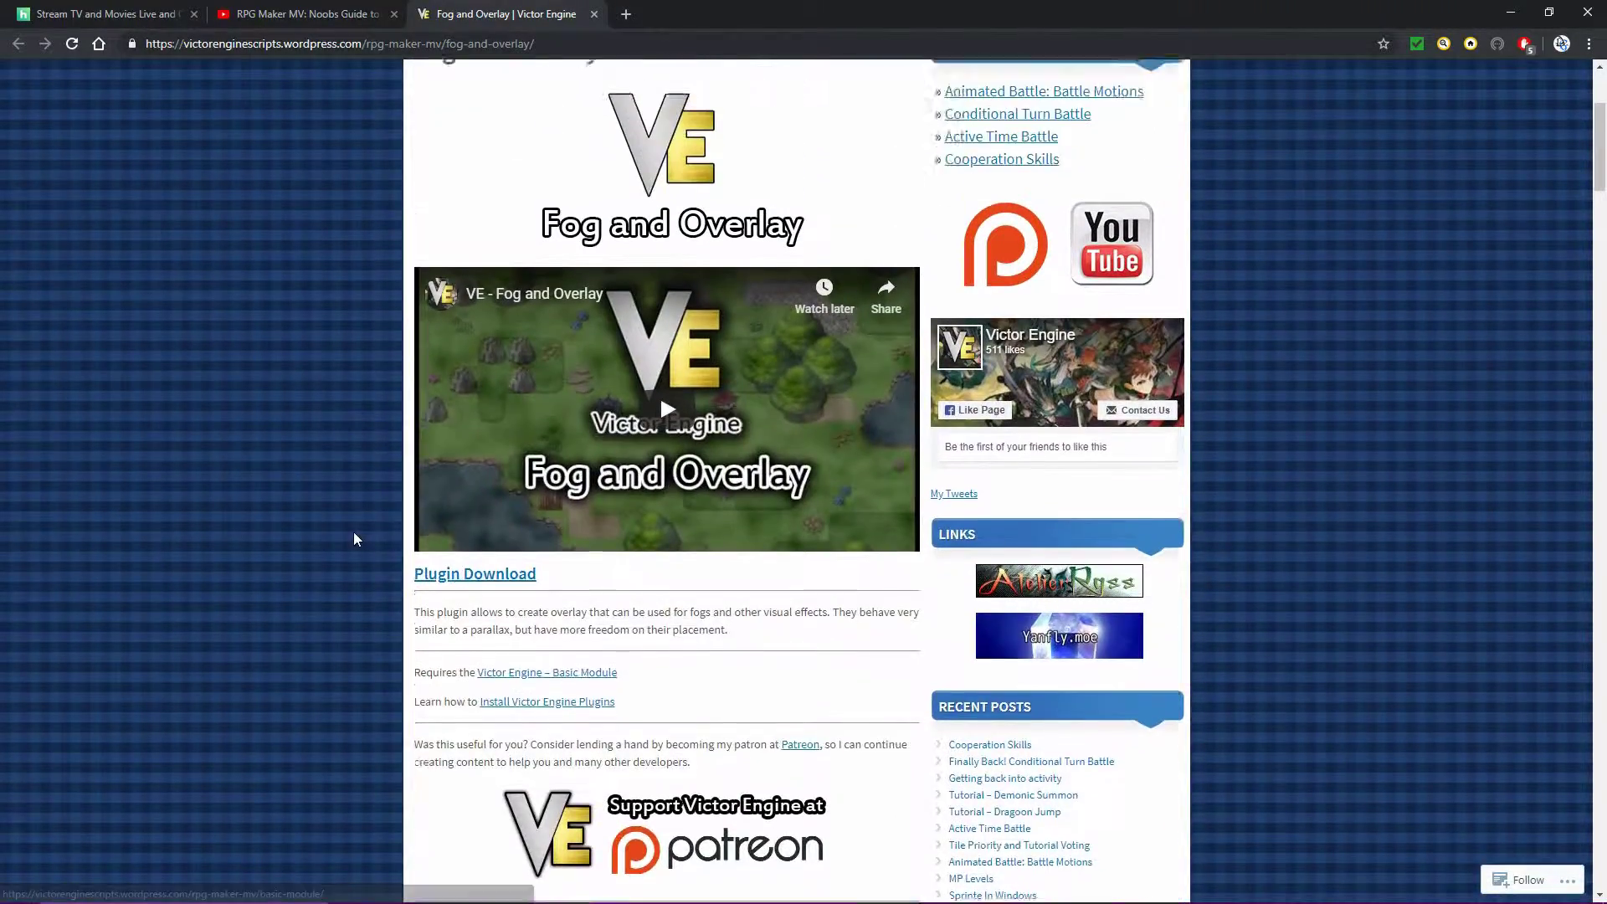
scroll(456, 606, down, 5)
scroll(456, 607, up, 2)
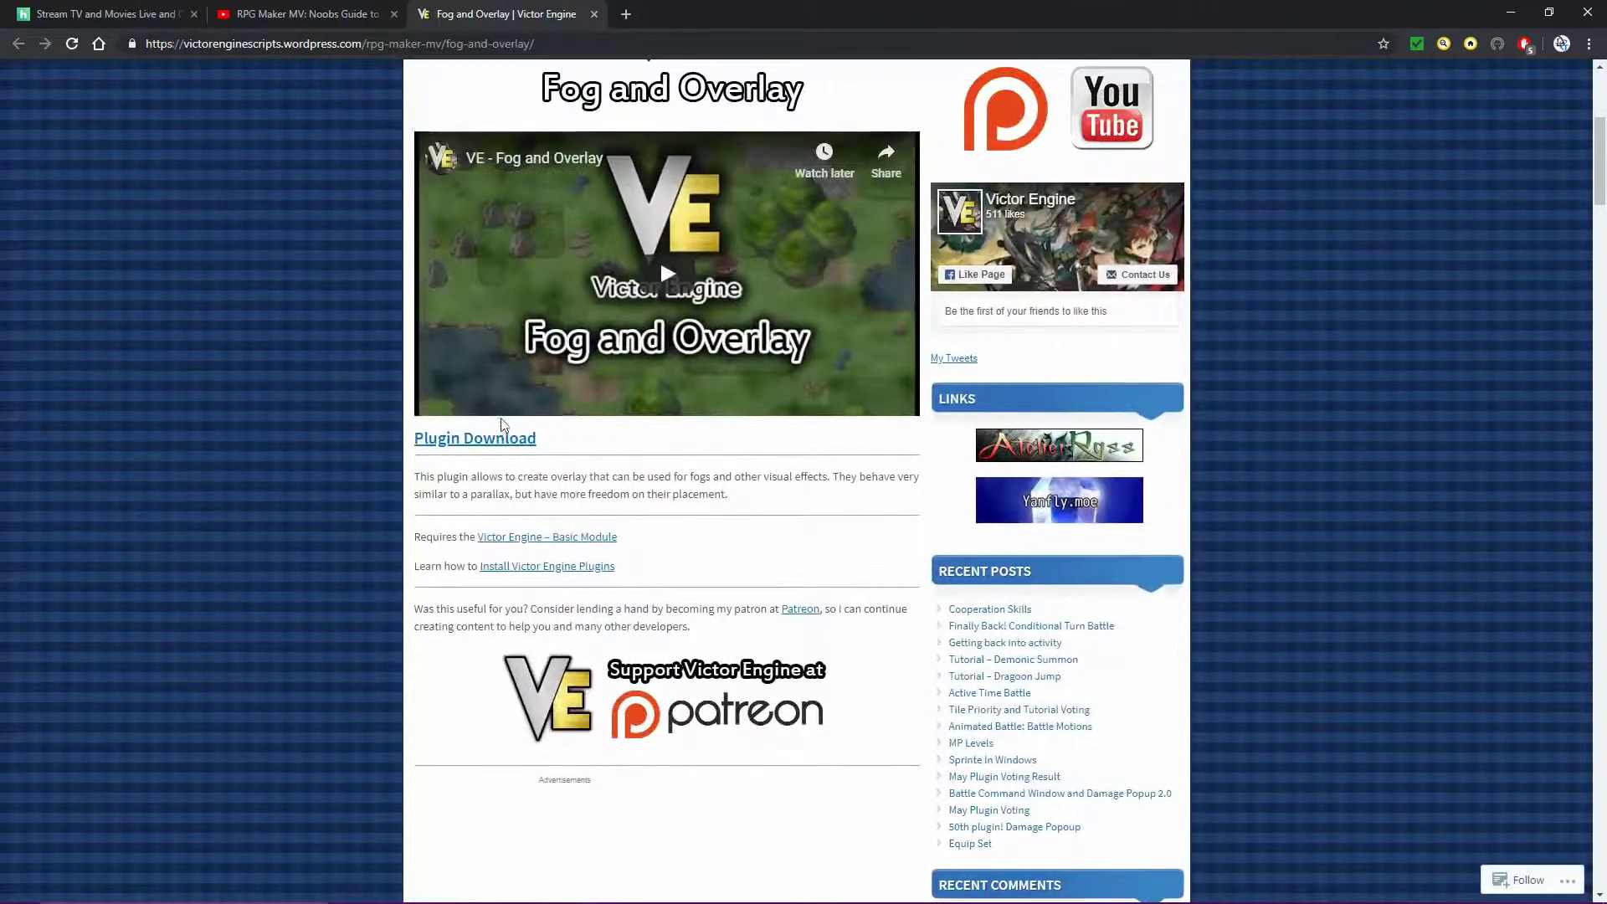
- Download VE_FogAndOverlay.js from Google Drive, close the Drive tab and minimize Chrome
click(518, 446)
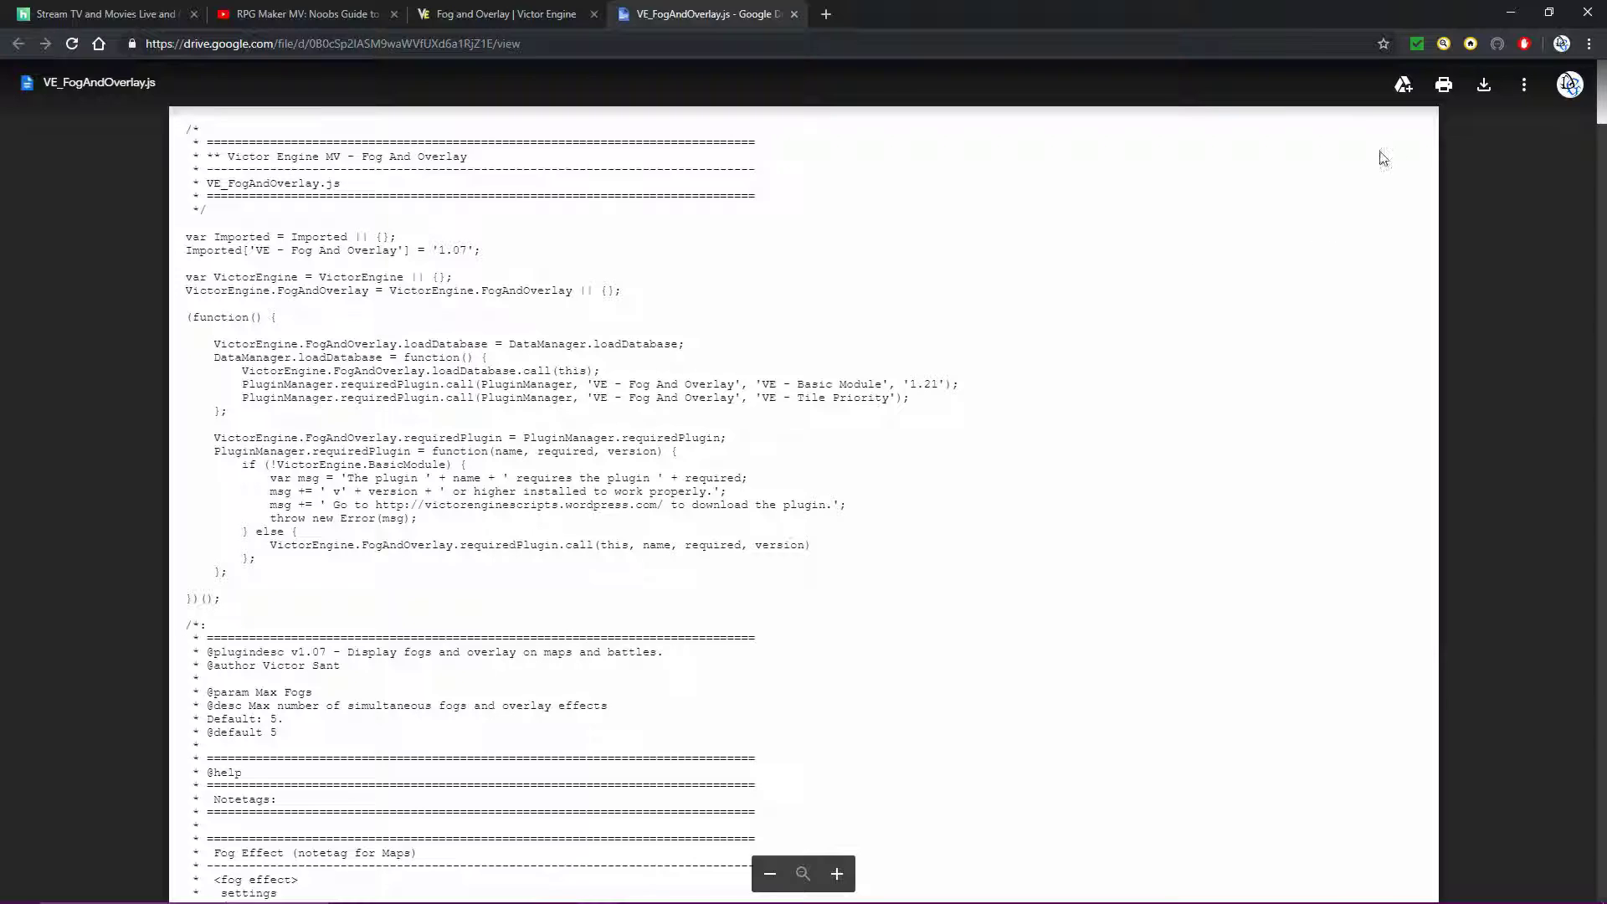
click(1485, 87)
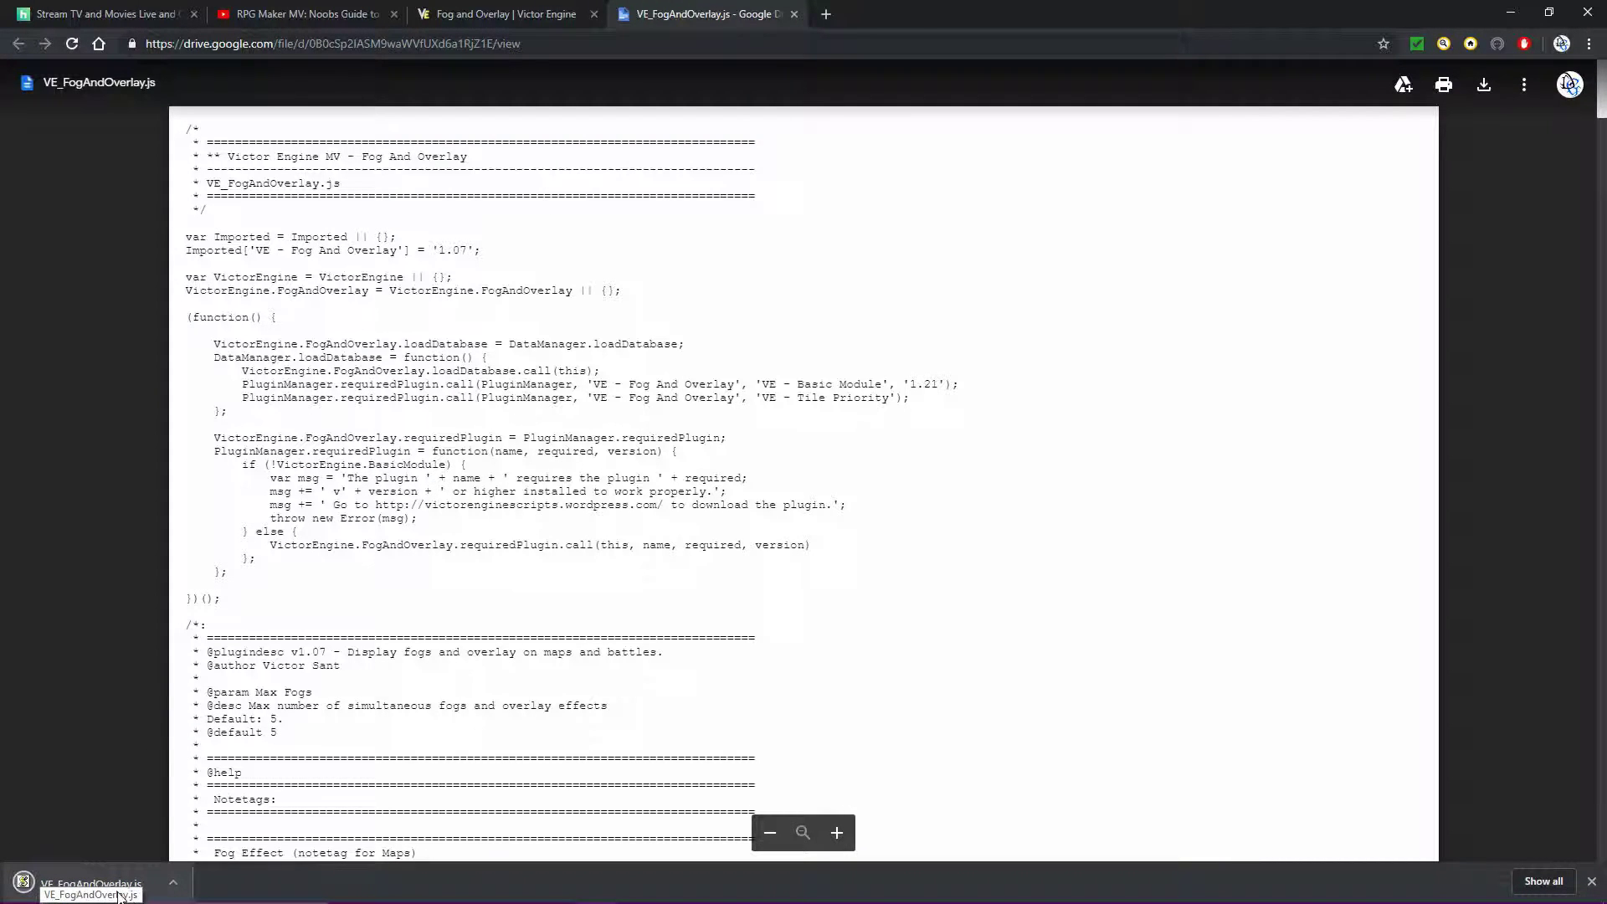
click(794, 14)
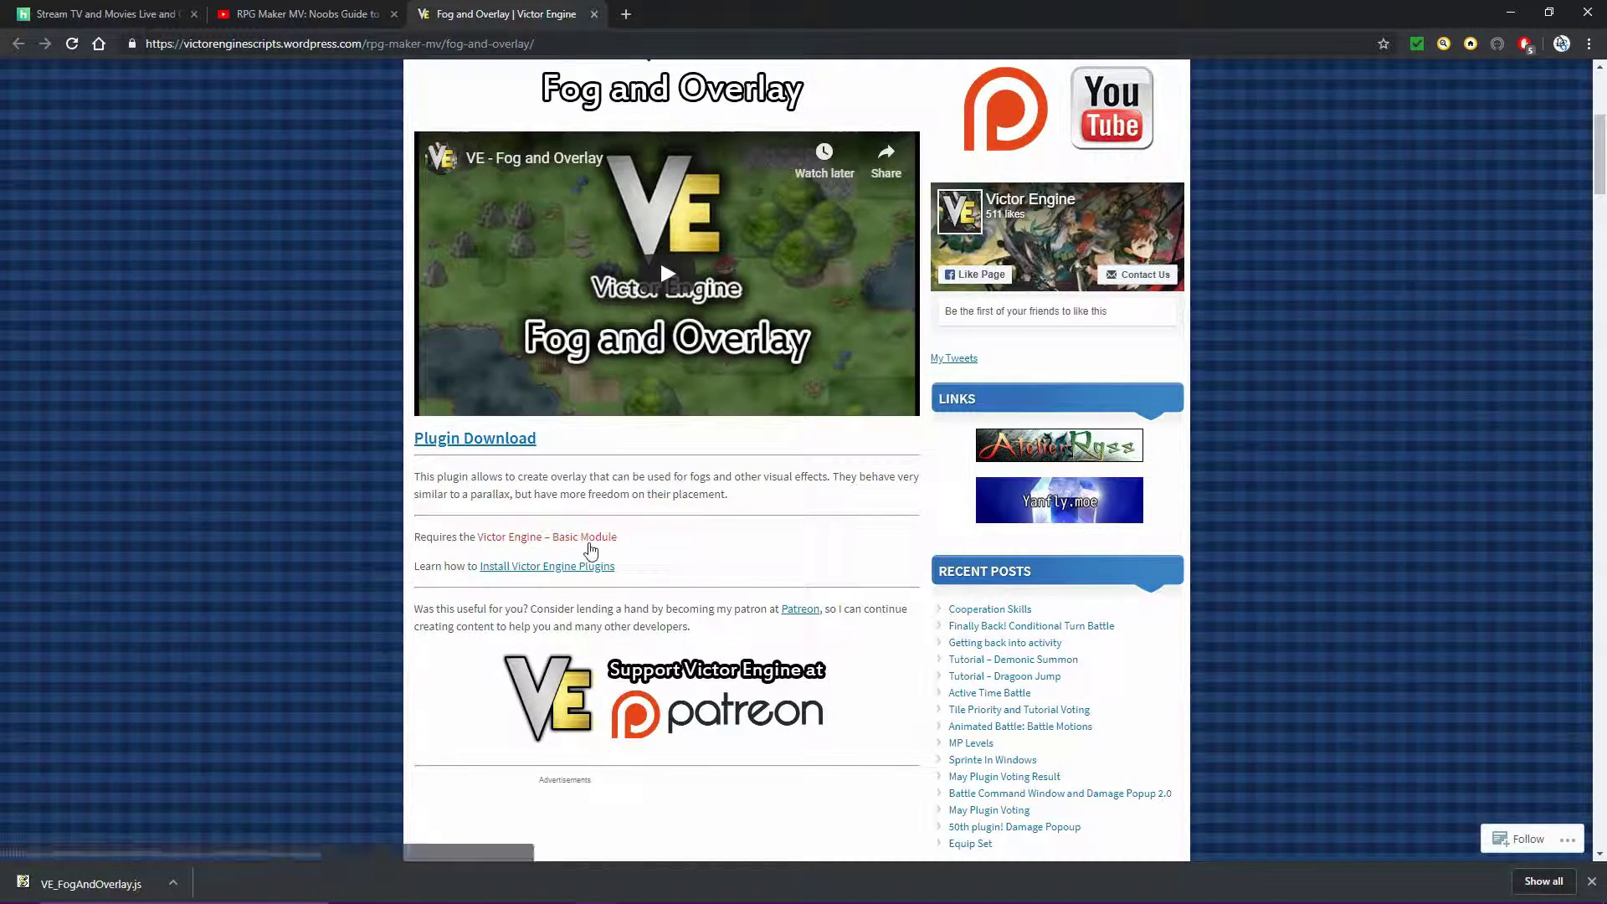
click(1526, 13)
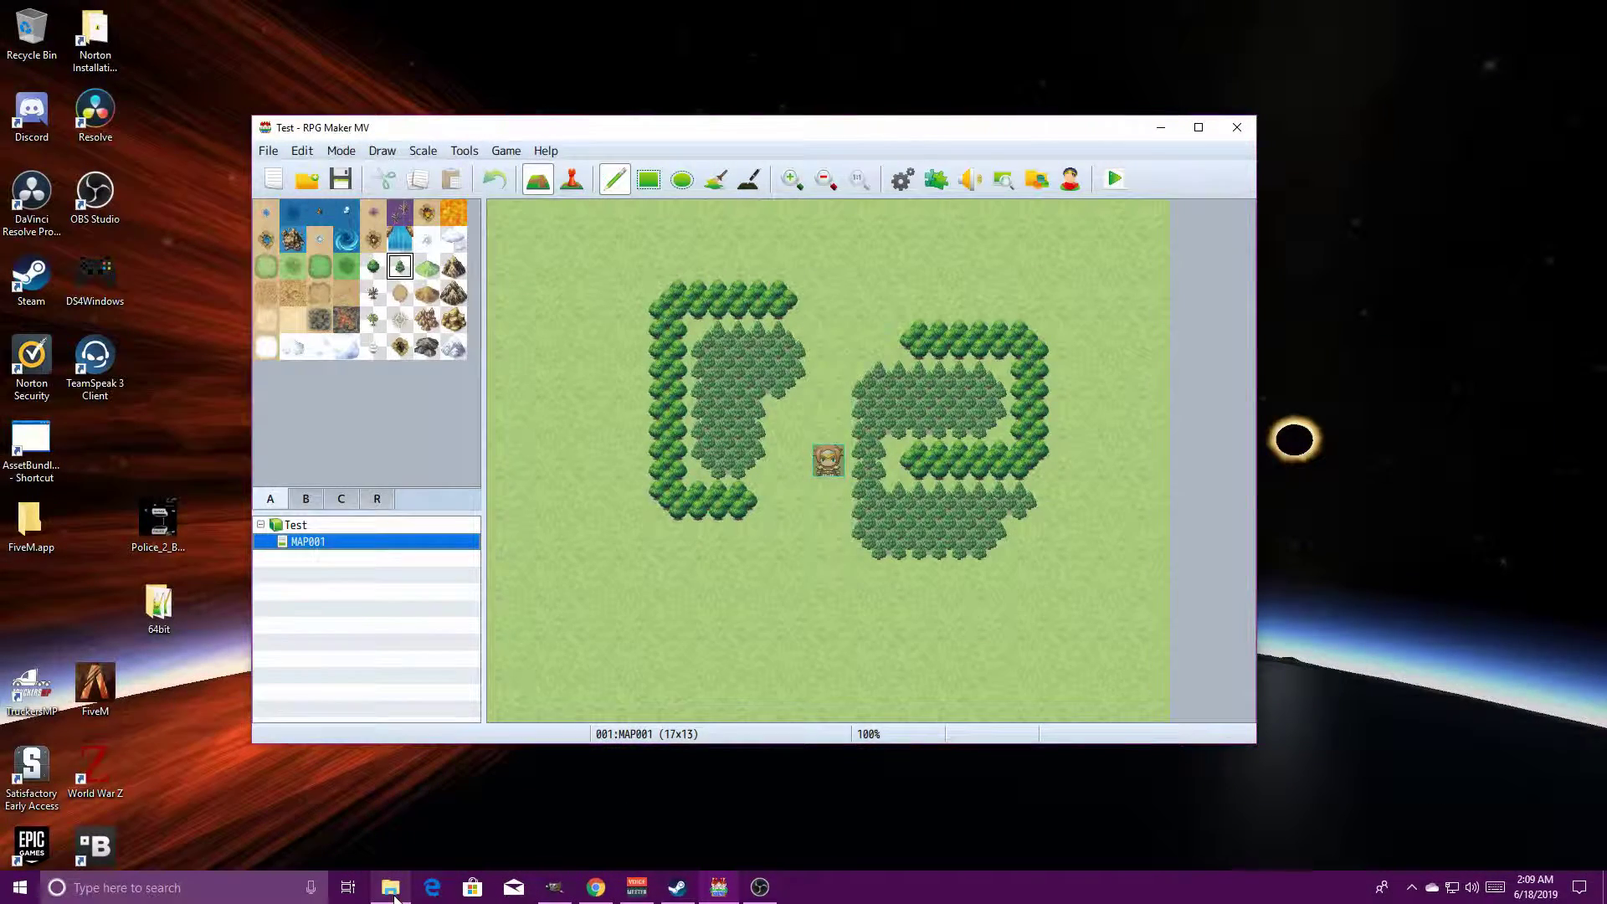
- Check Documents > My Games > Test > js > plugins holds VE_BasicModule and VE_FogAndOverlay, then return to RPG Maker
click(391, 888)
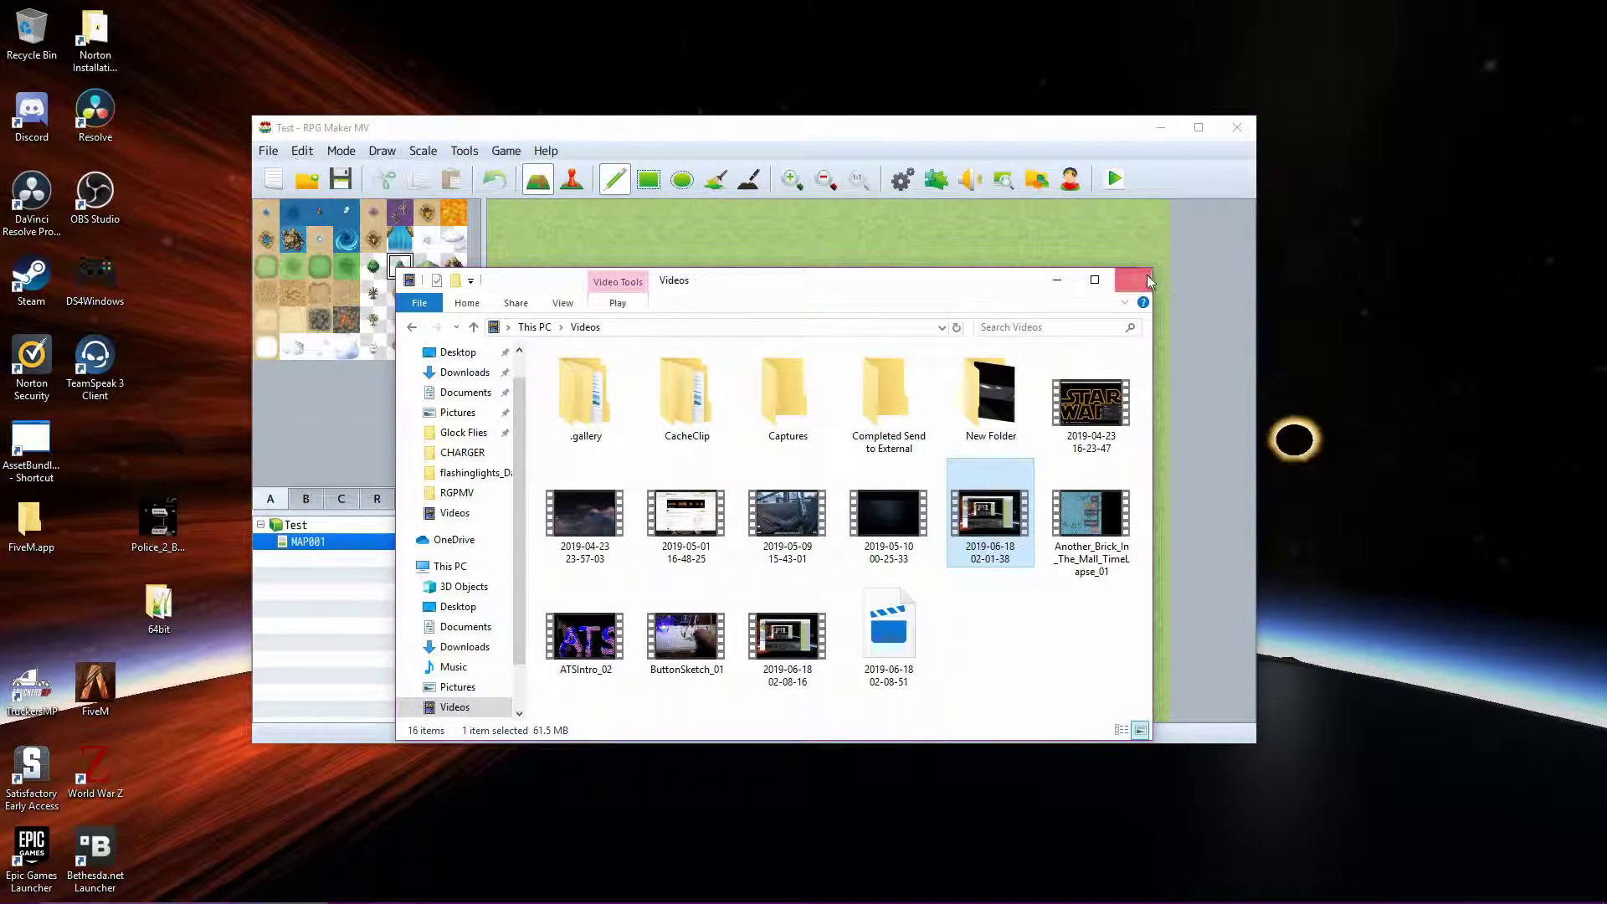
click(457, 494)
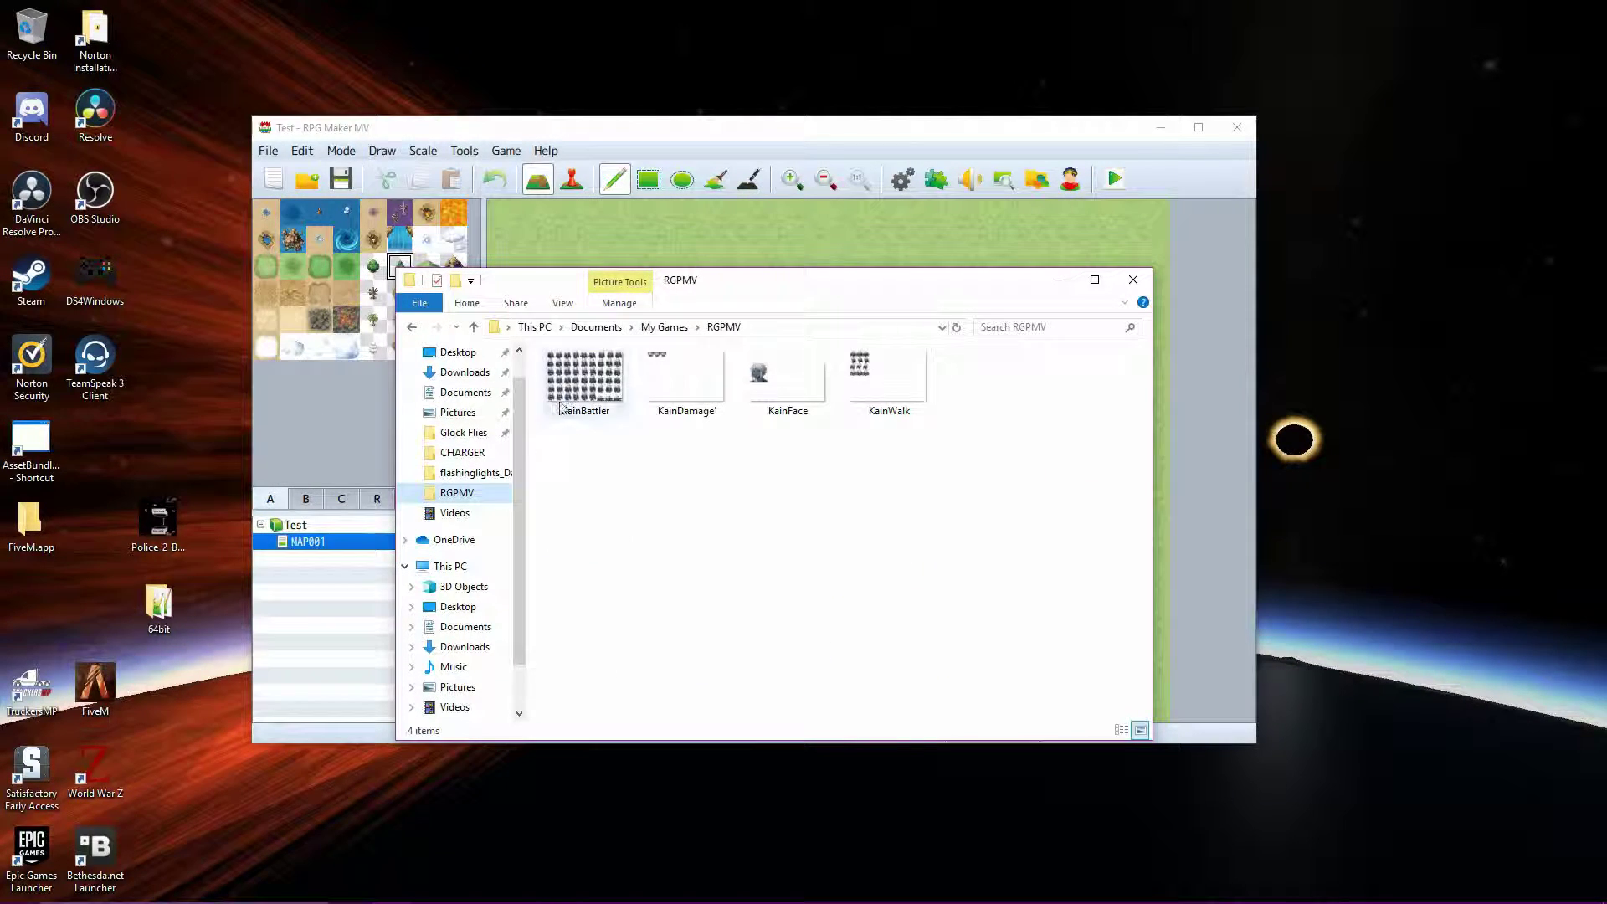
click(665, 327)
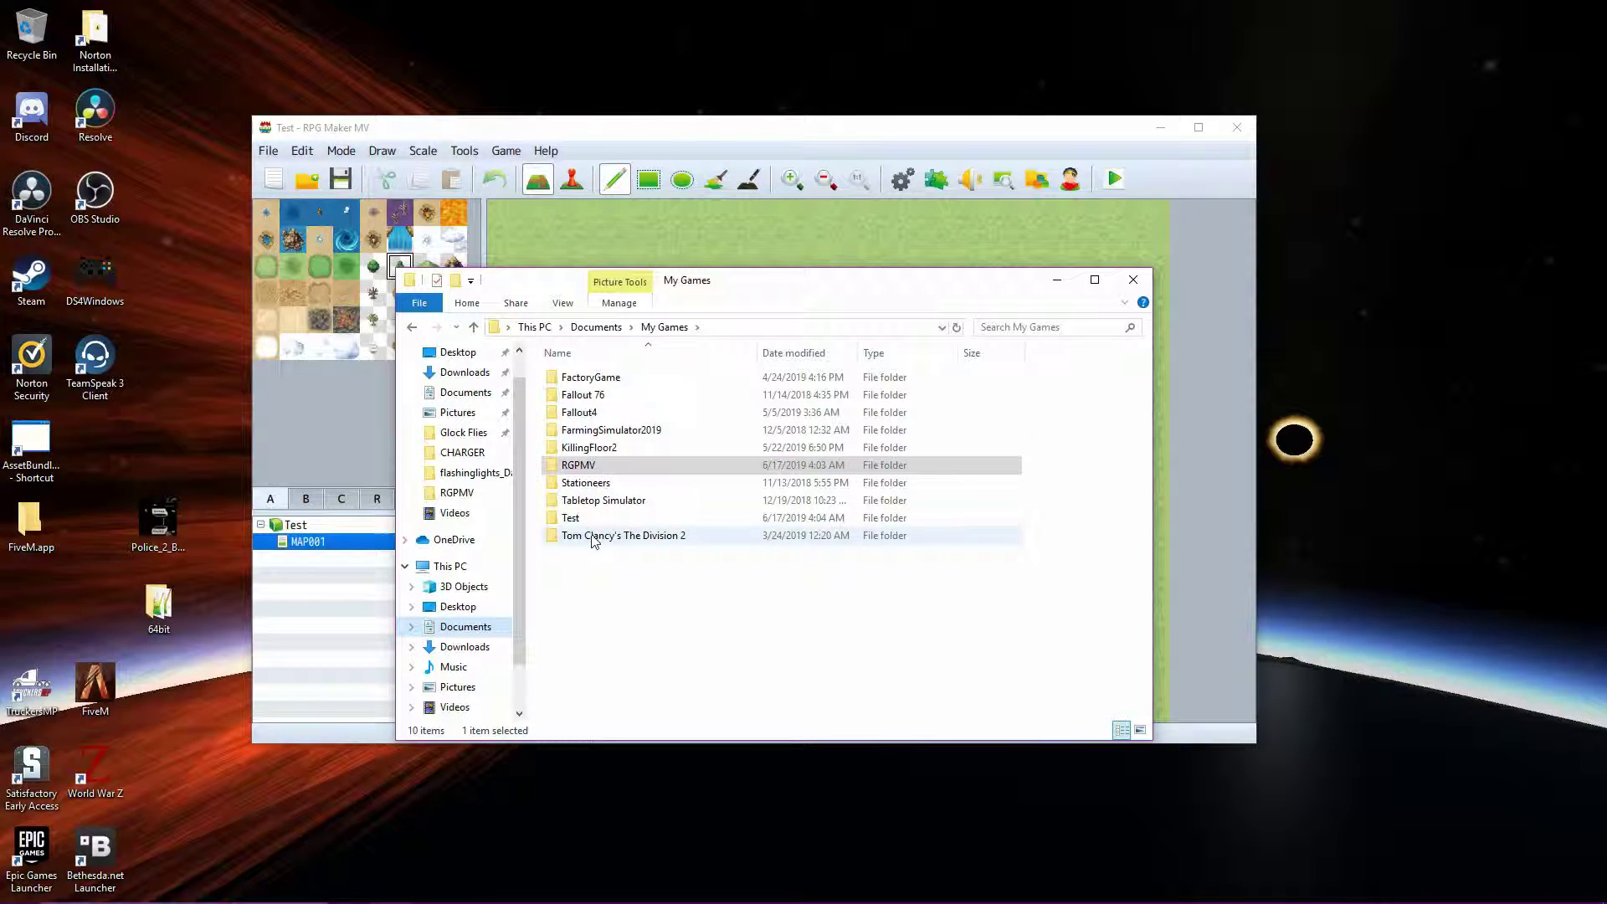
click(565, 519)
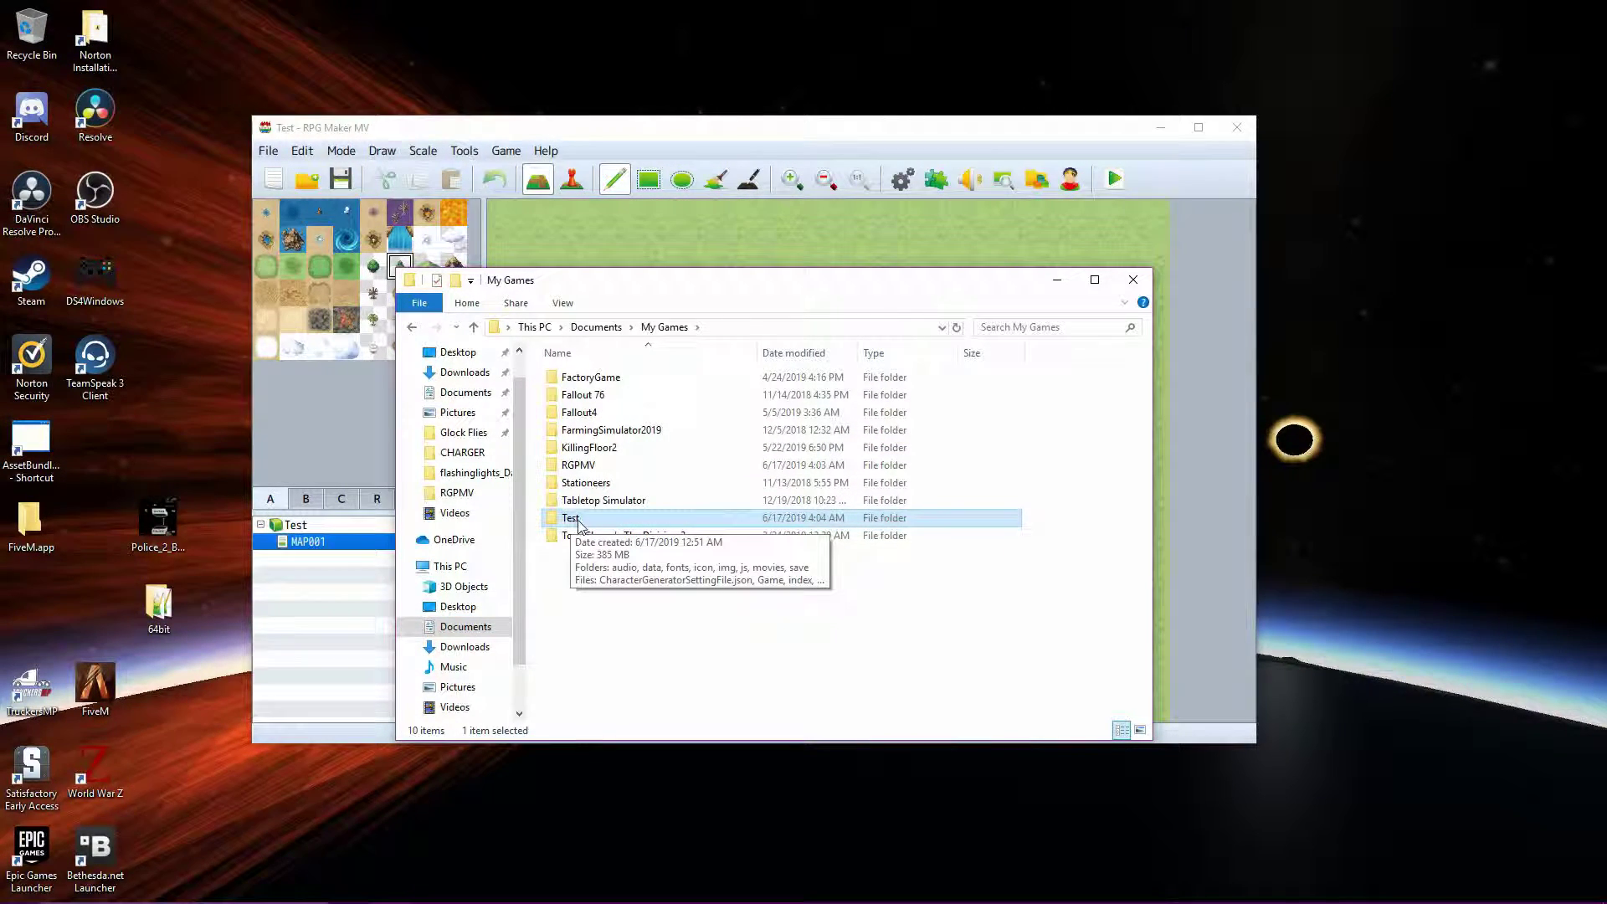
double_click(576, 522)
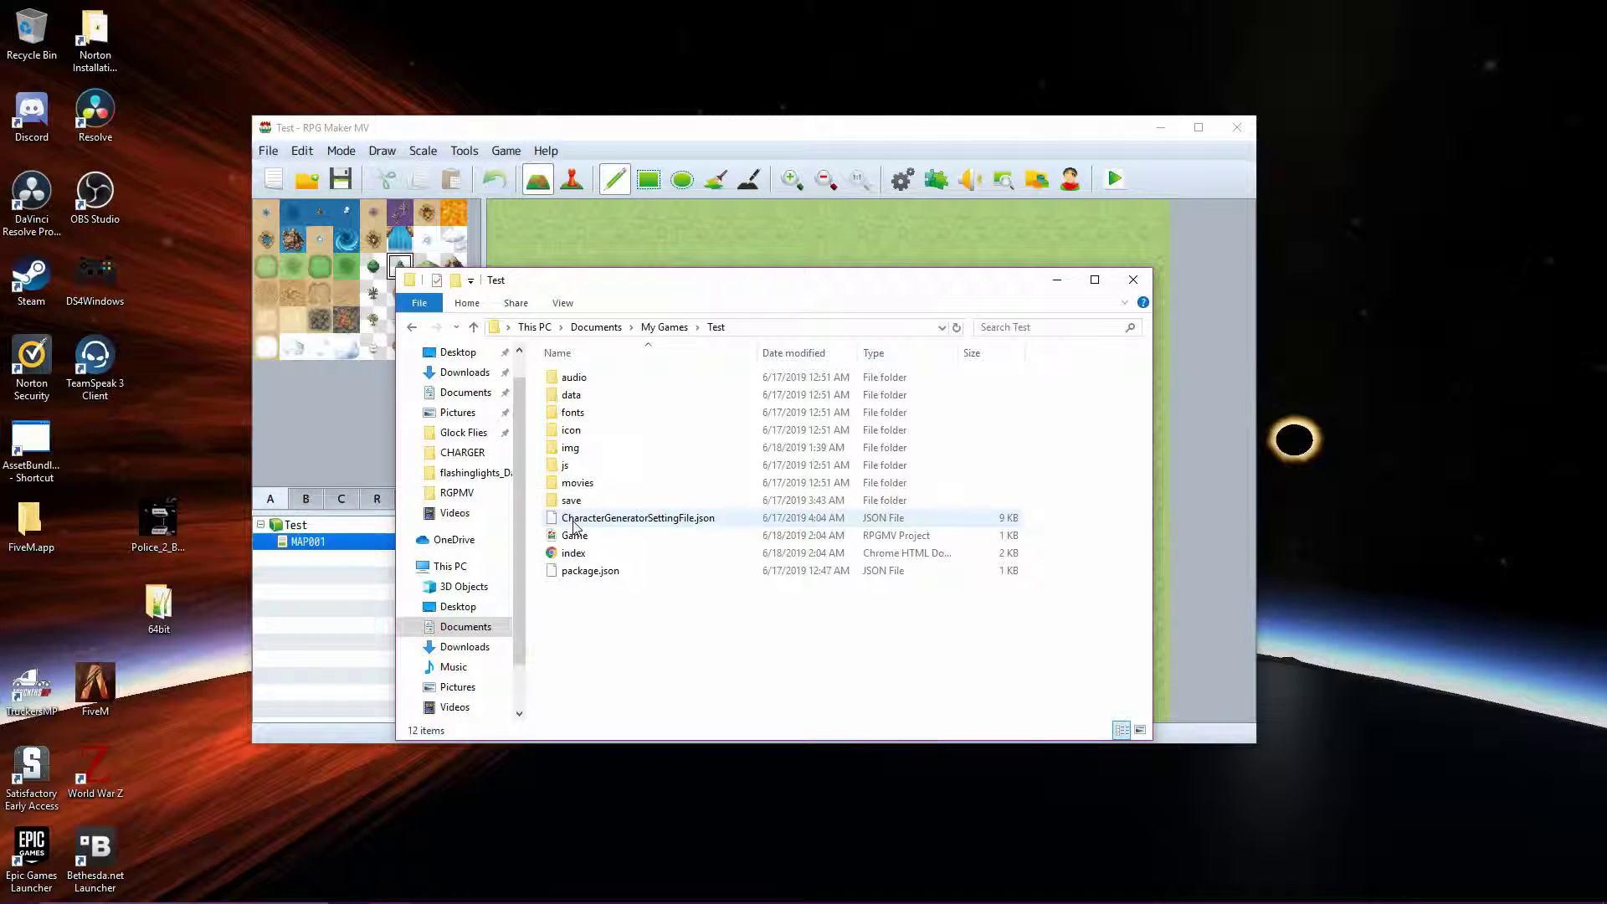
double_click(563, 465)
double_click(571, 395)
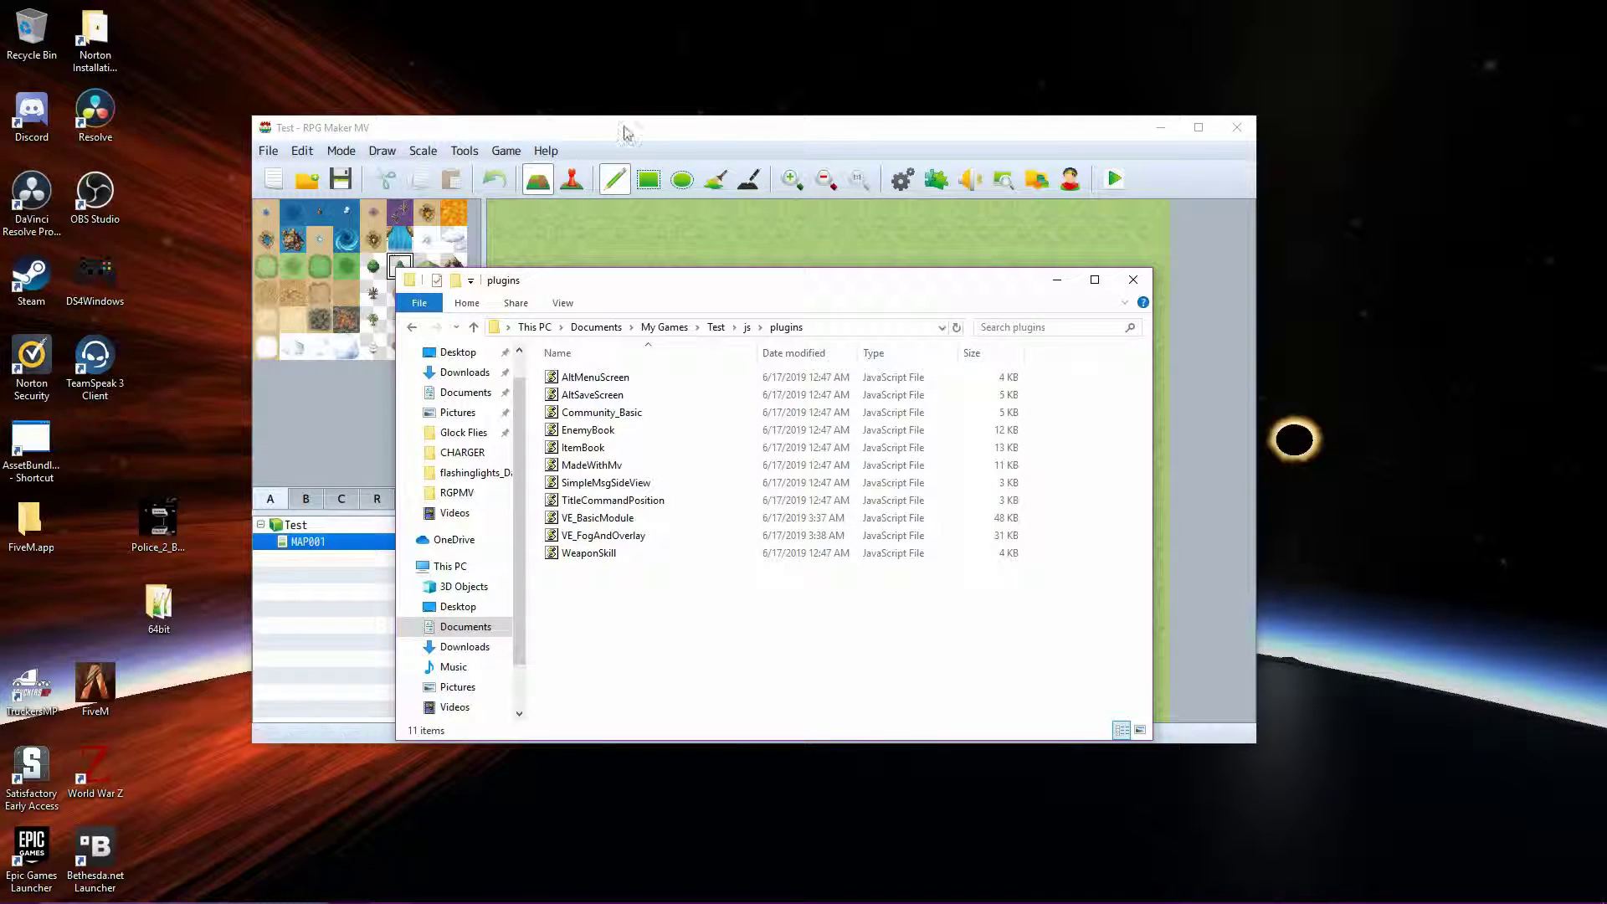
click(410, 132)
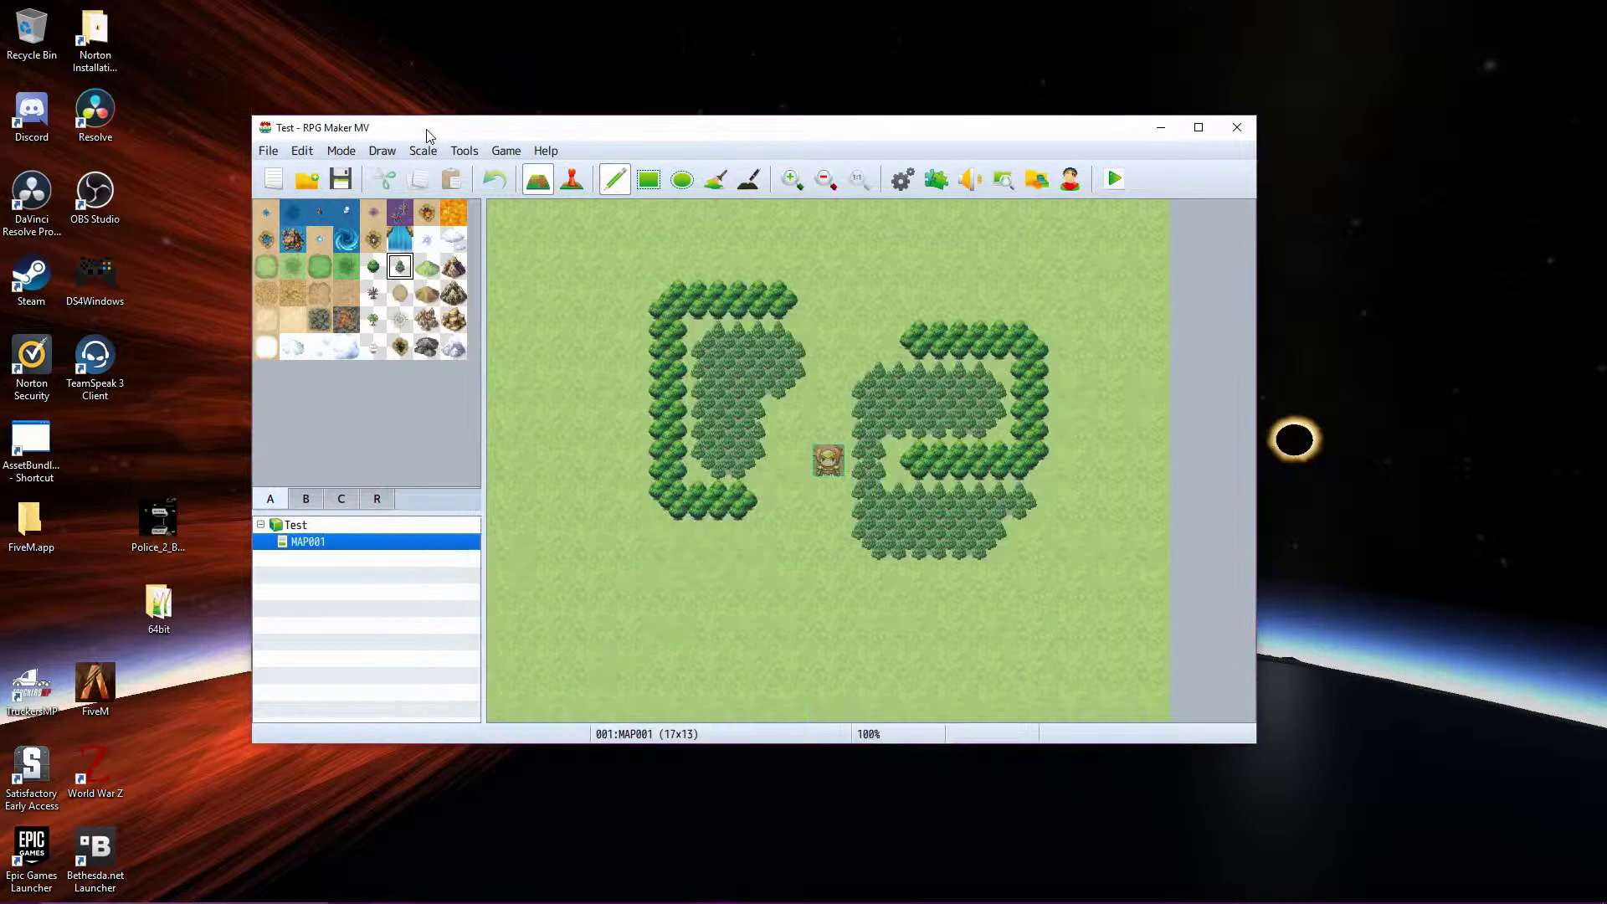
- In Plugin Manager, confirm VE_BasicModule and VE_FogAndOverlay are ON, then start a new plugin entry below them
click(463, 154)
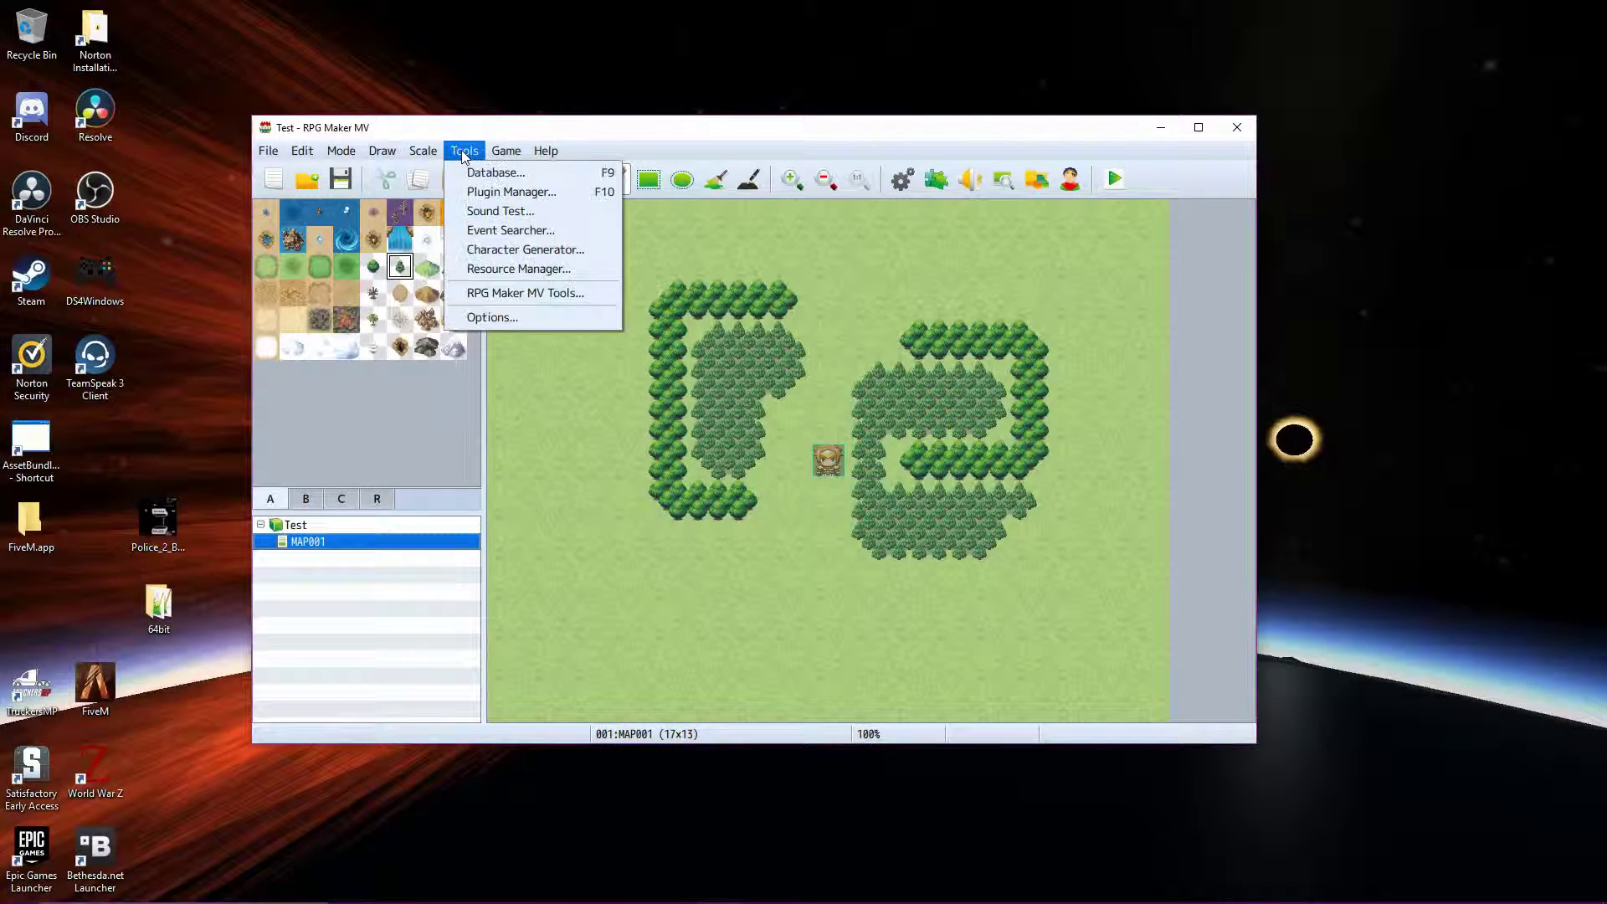
click(527, 194)
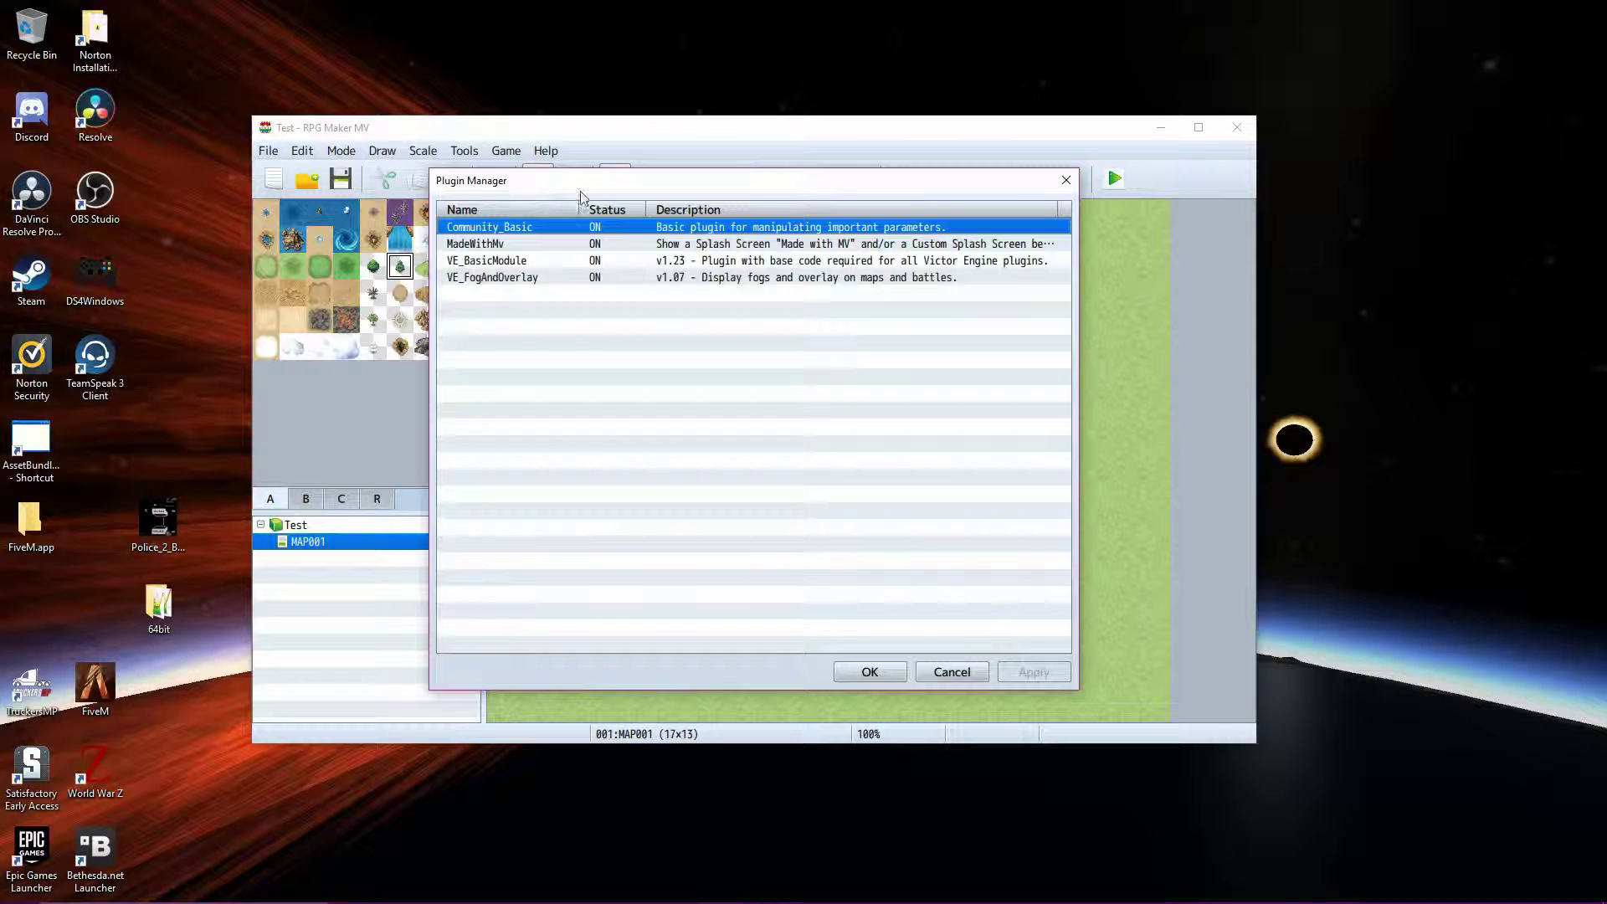
click(485, 263)
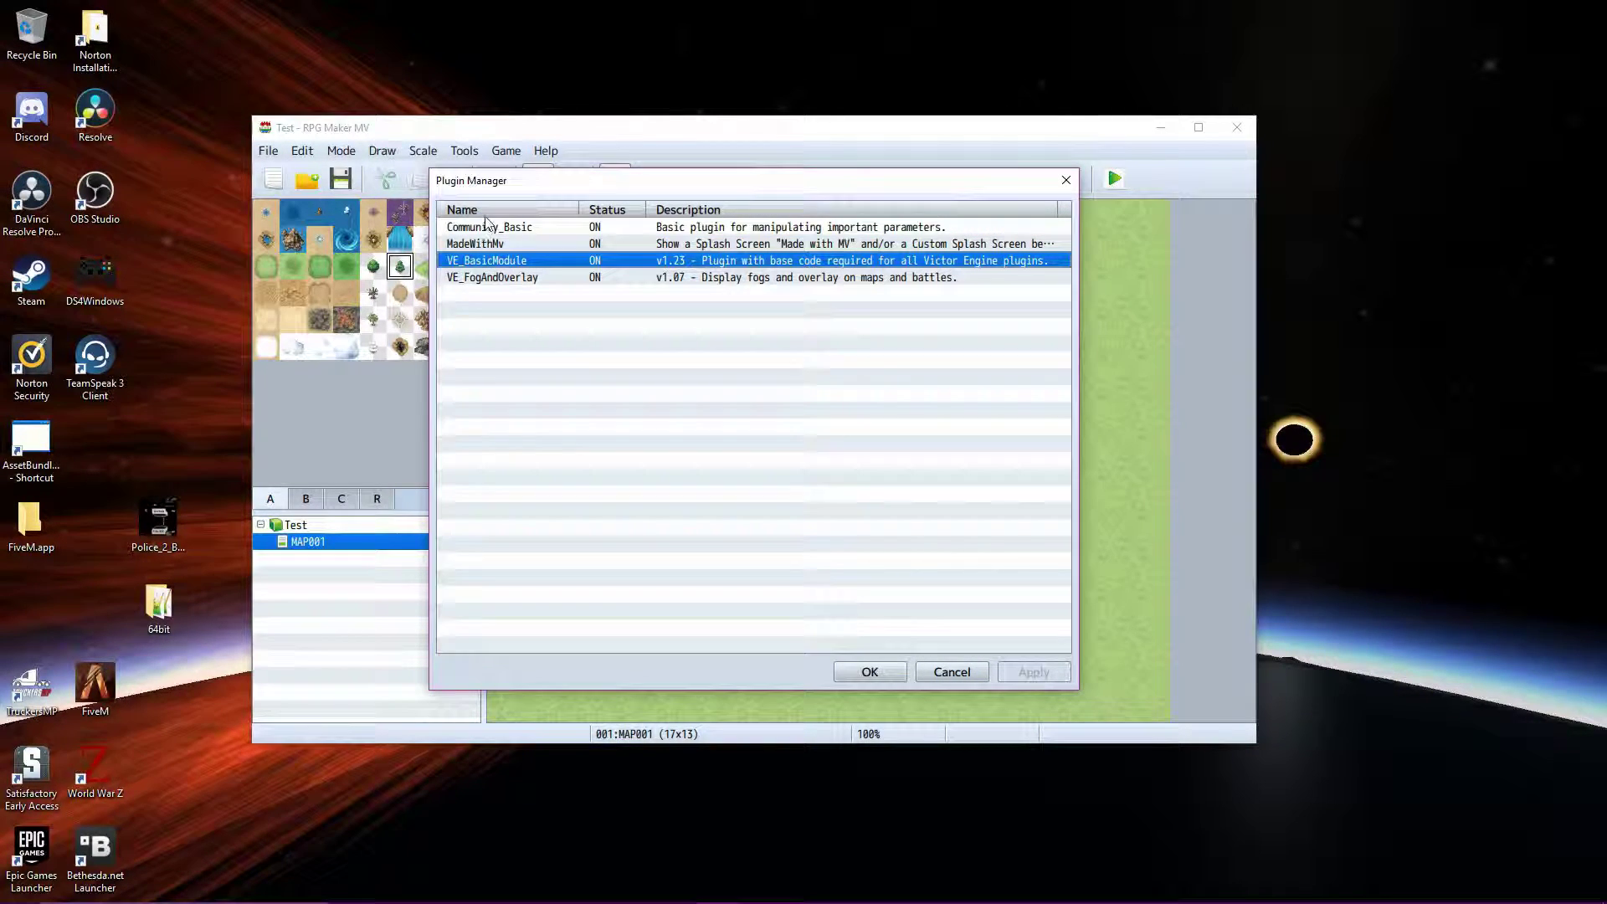
click(490, 277)
click(494, 262)
click(457, 278)
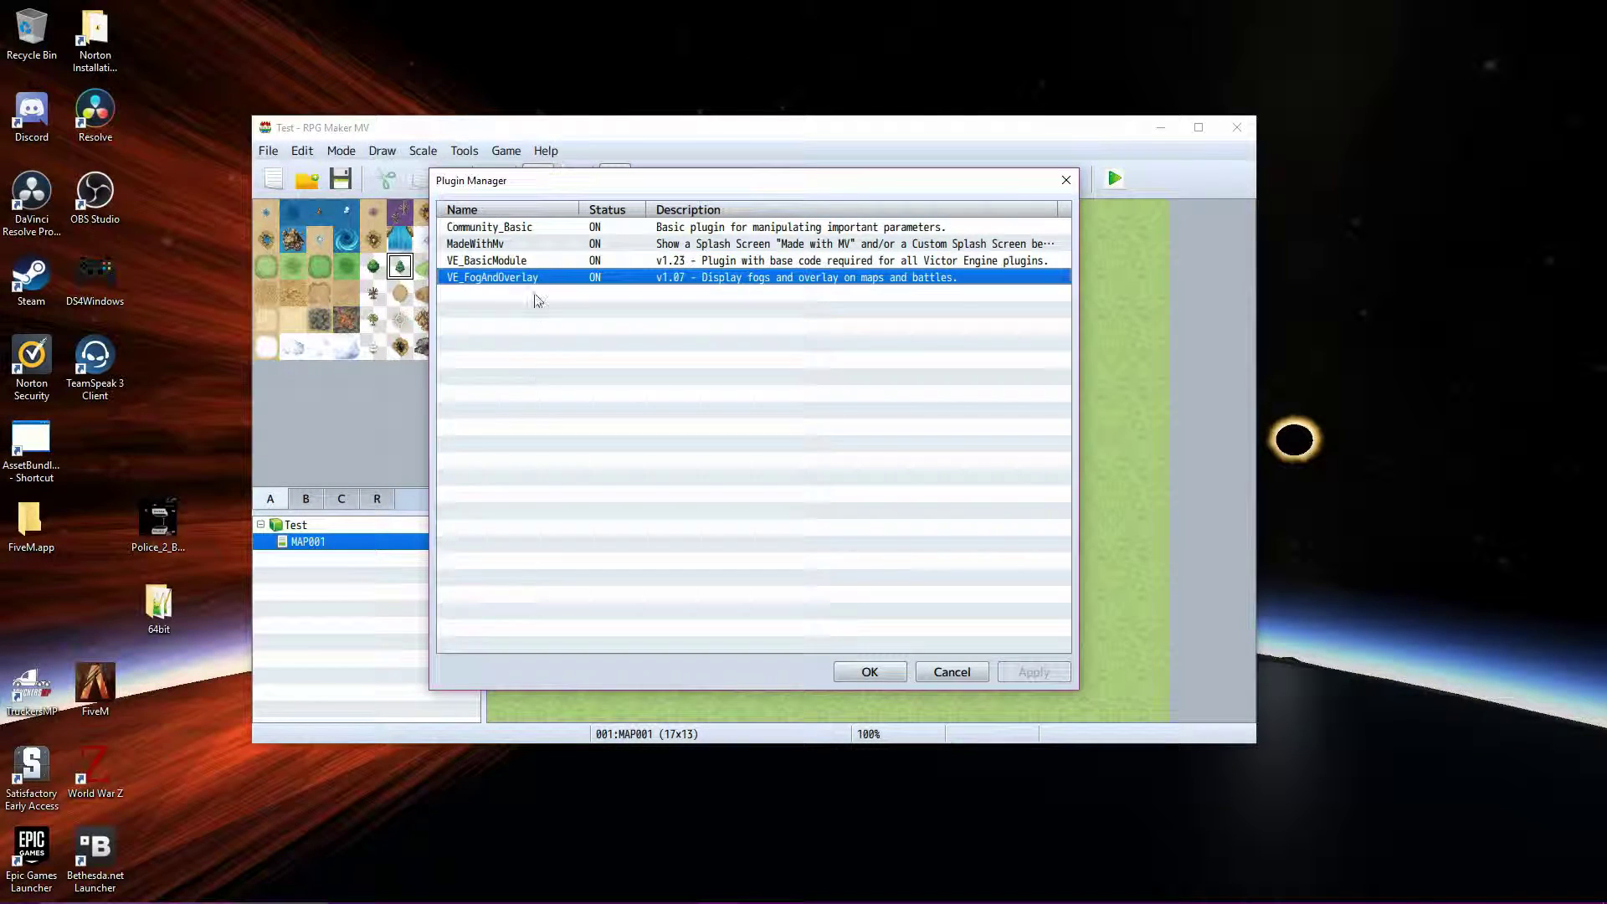
click(501, 262)
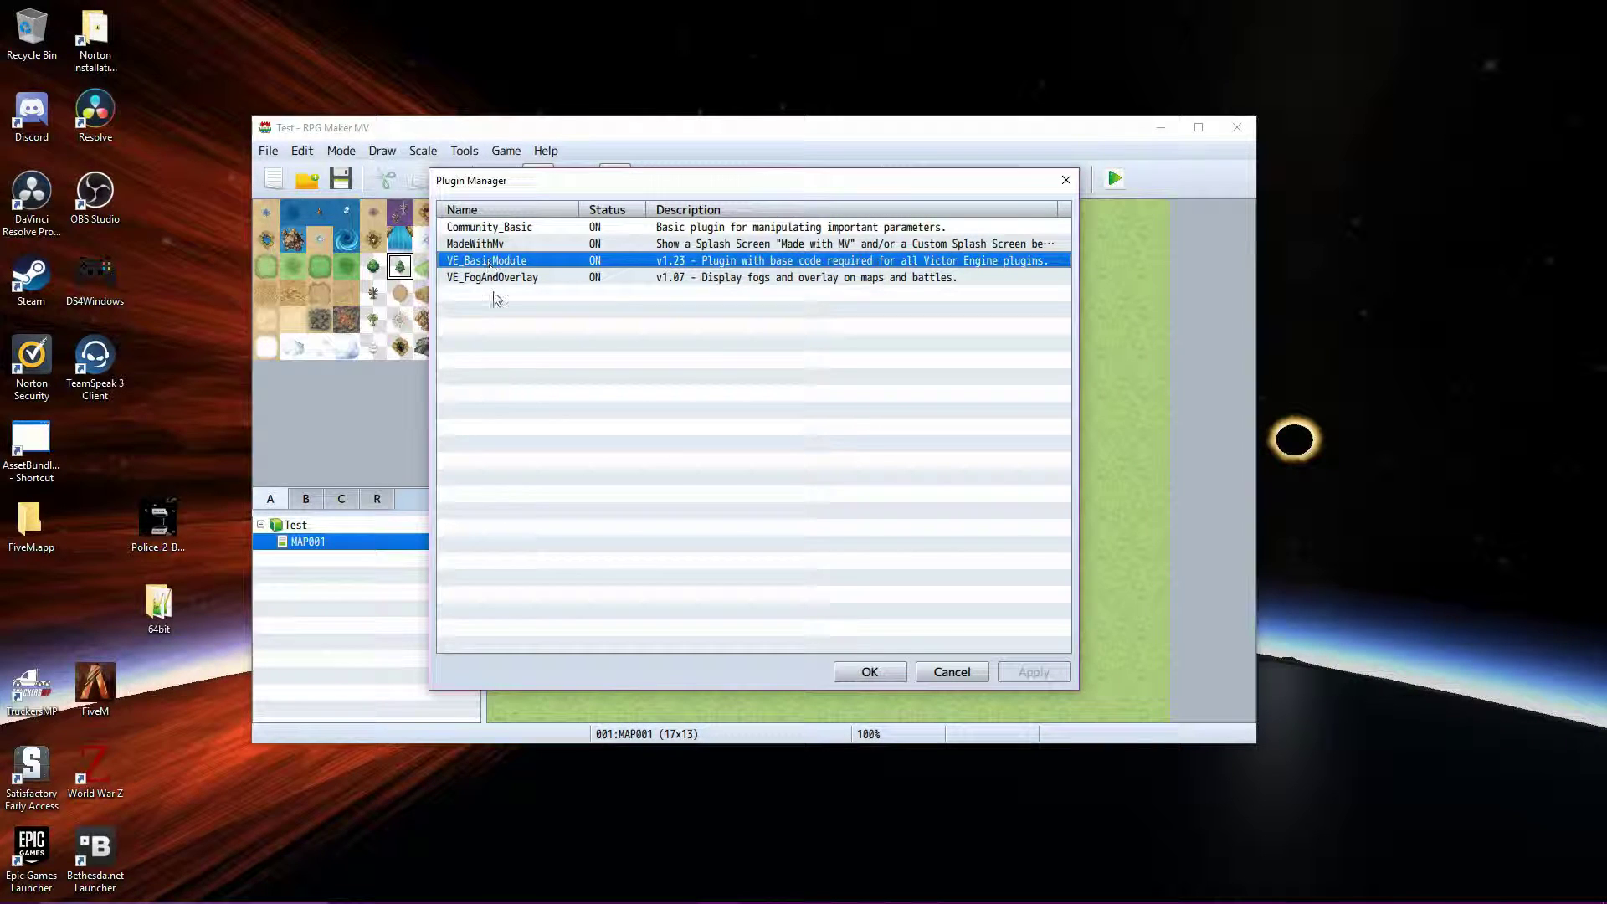
click(484, 292)
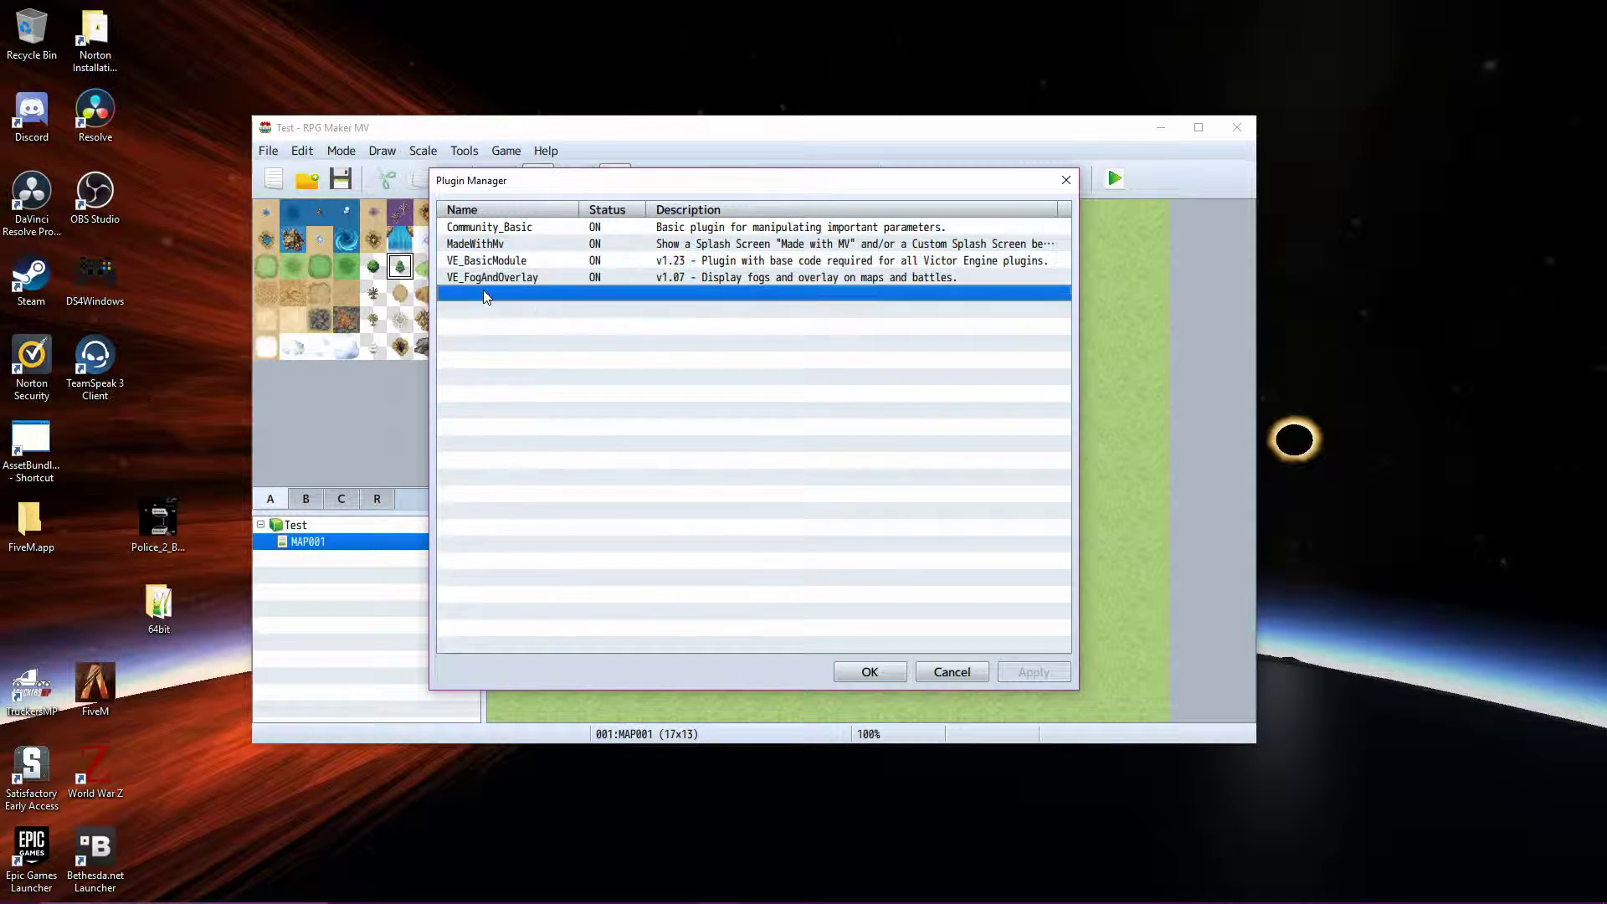
double_click(471, 295)
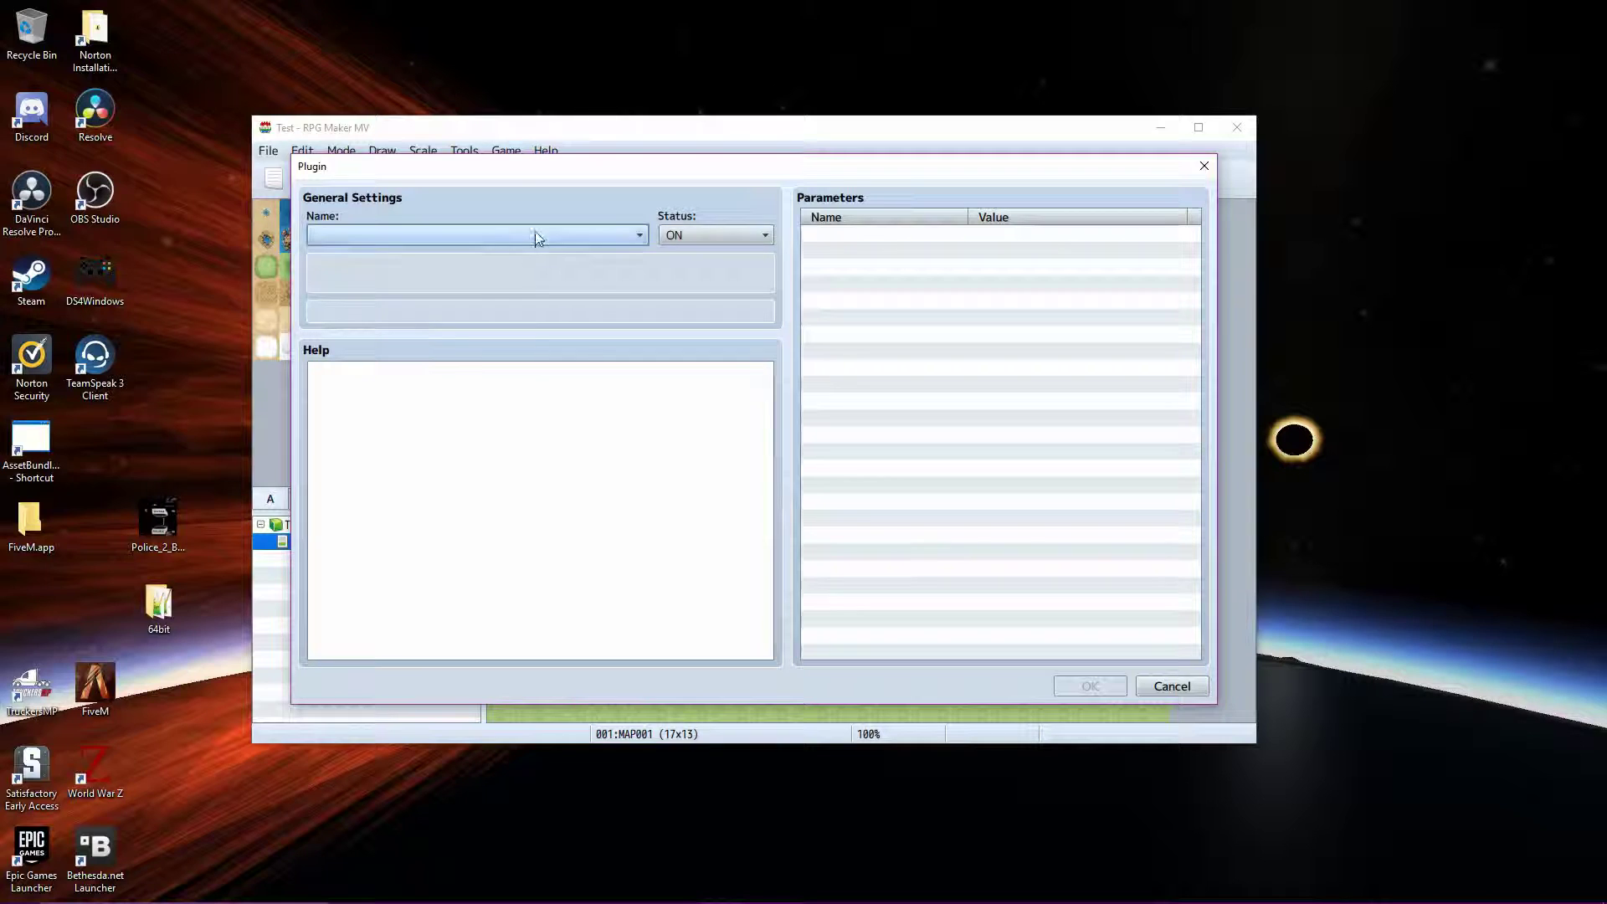
- Cancel the empty new-plugin dialog without adding anything and reselect the VE_FogAndOverlay row
click(606, 236)
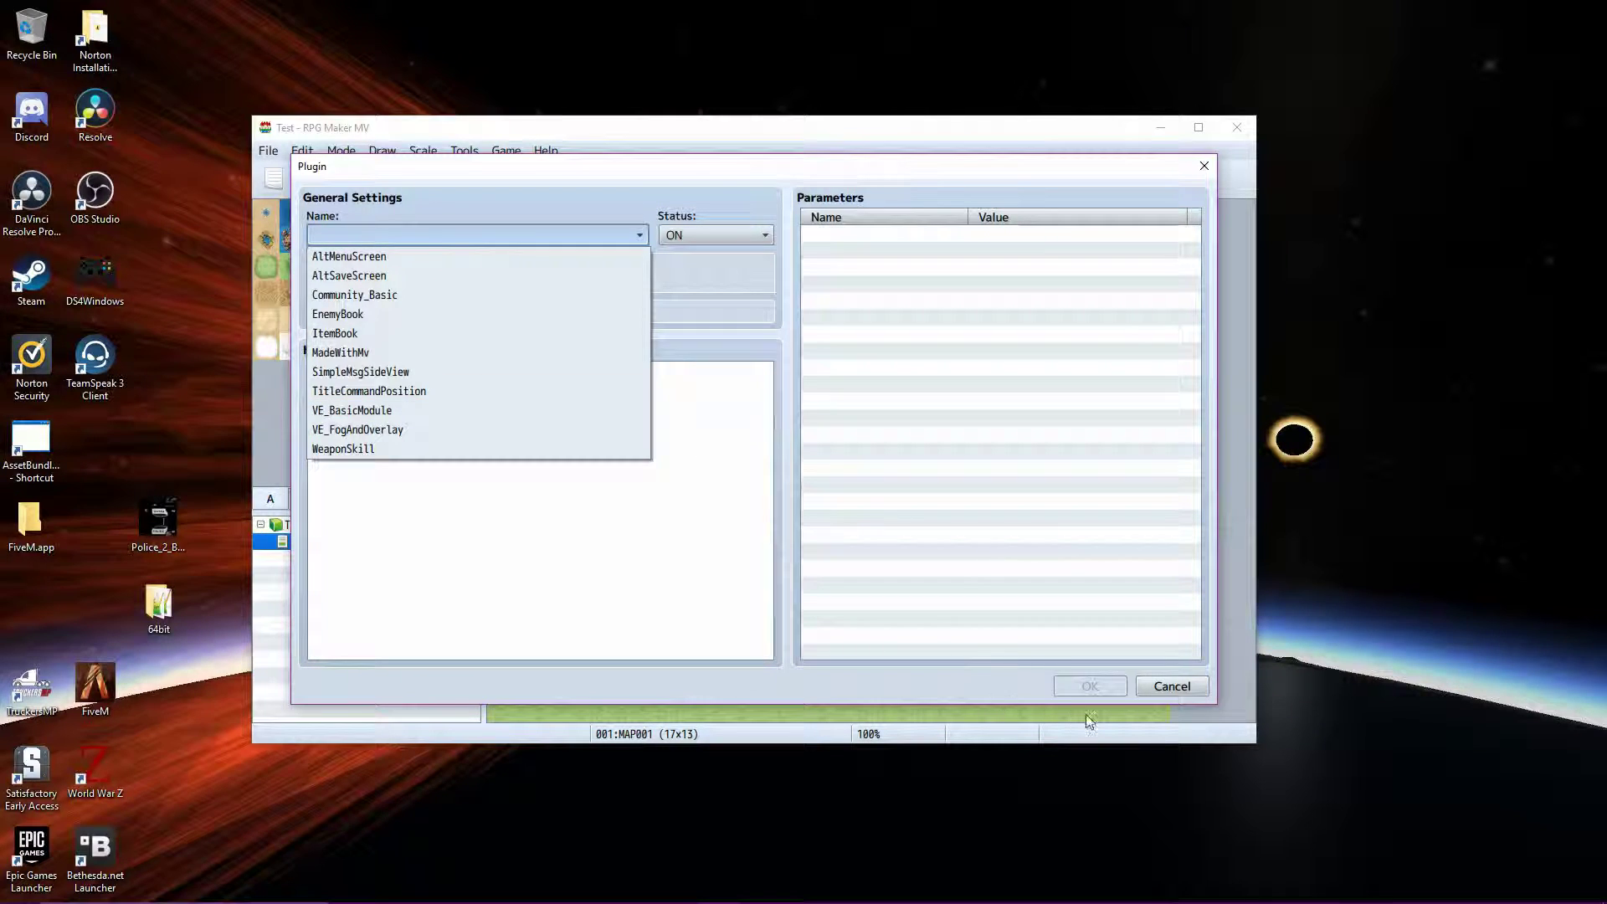
click(1197, 686)
click(1197, 686)
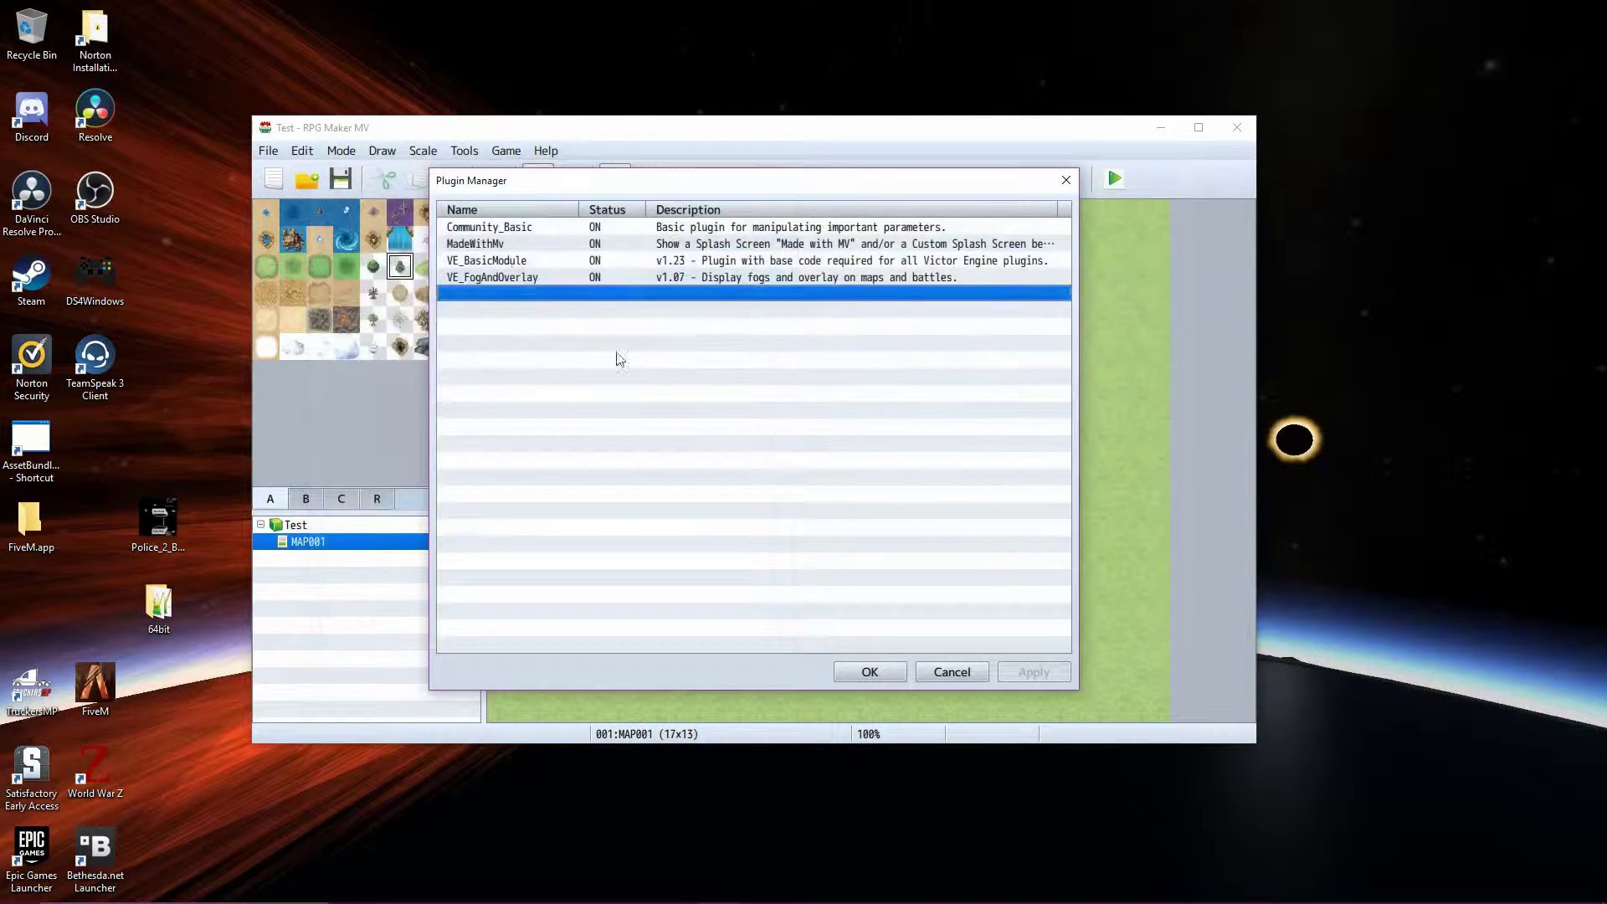
click(483, 278)
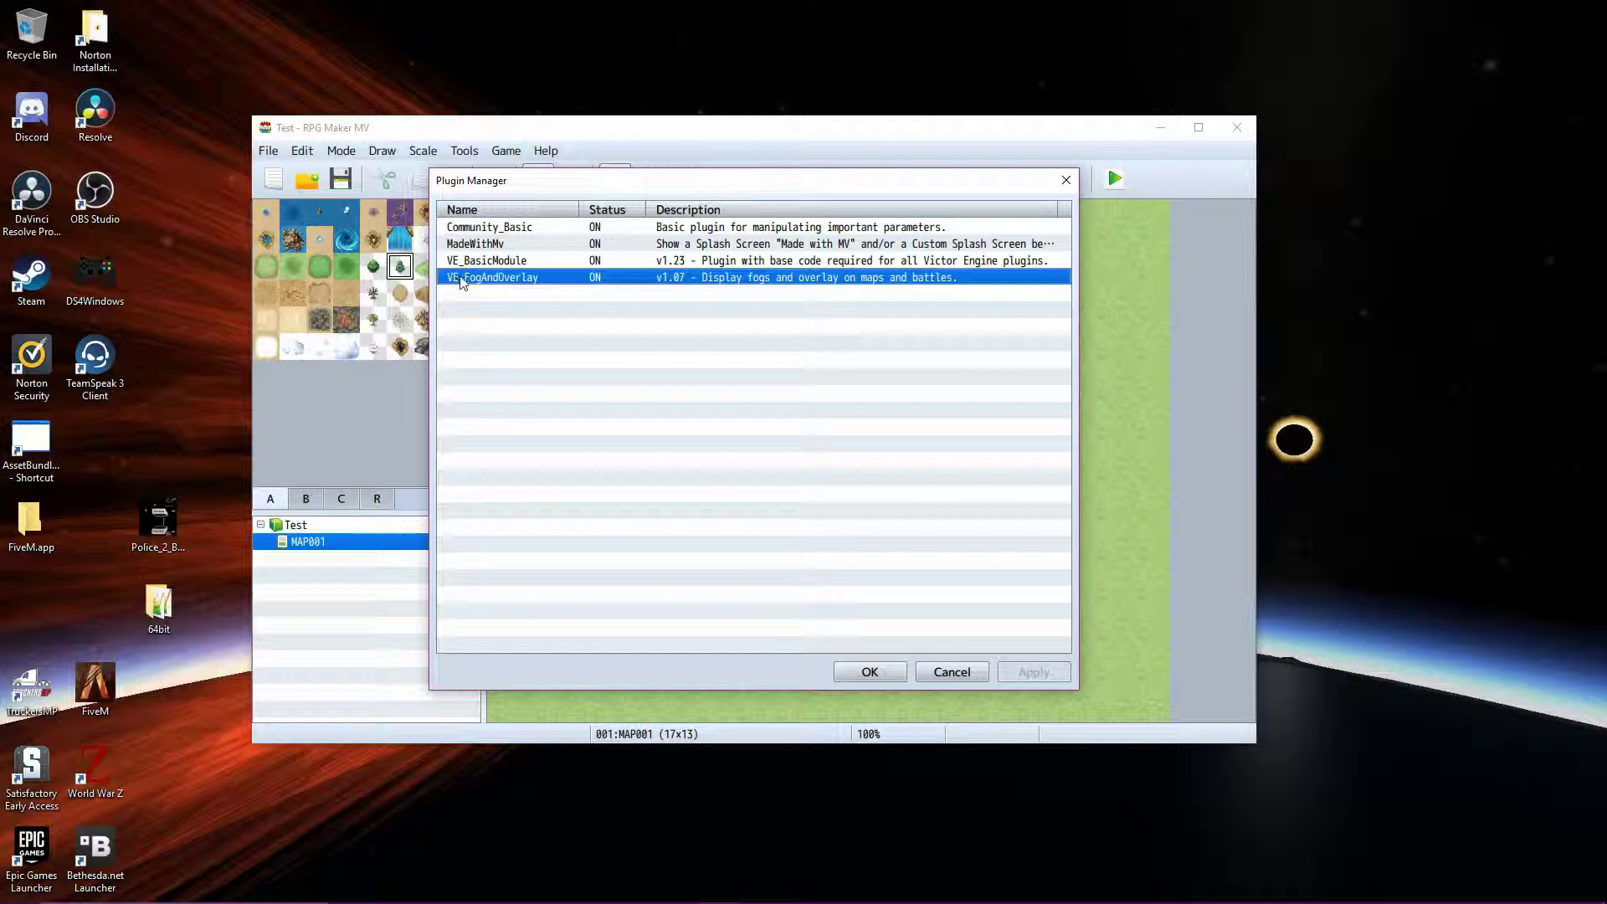
- Open VE_FogAndOverlay's settings, highlight the example <fog effect> notetag in Help, and confirm with OK
double_click(505, 278)
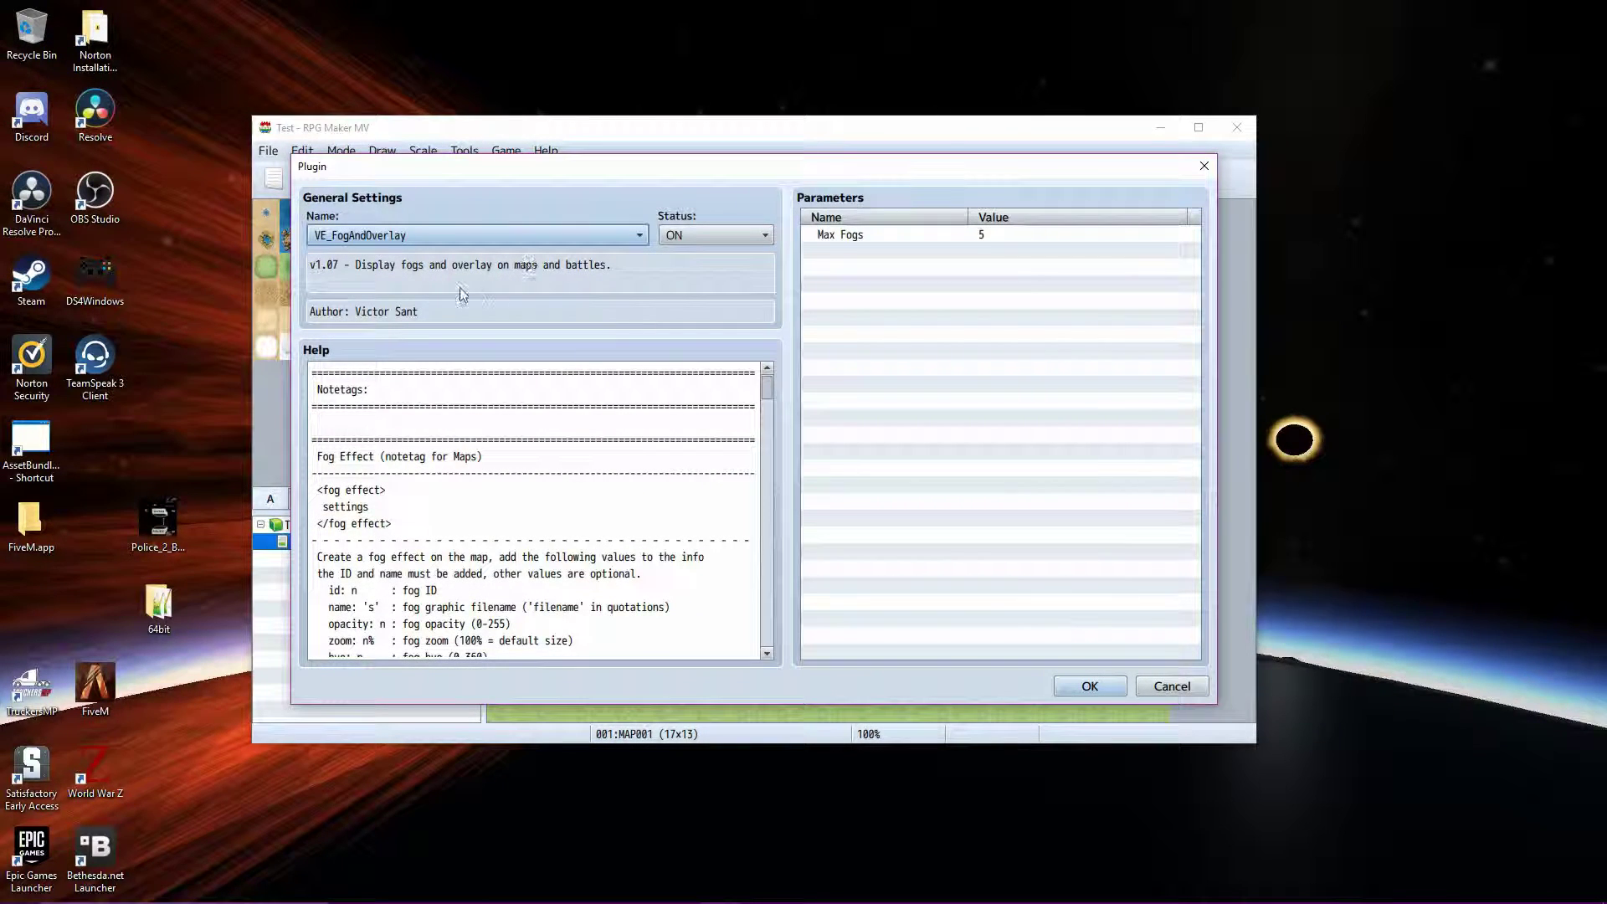
scroll(327, 413, down, 3)
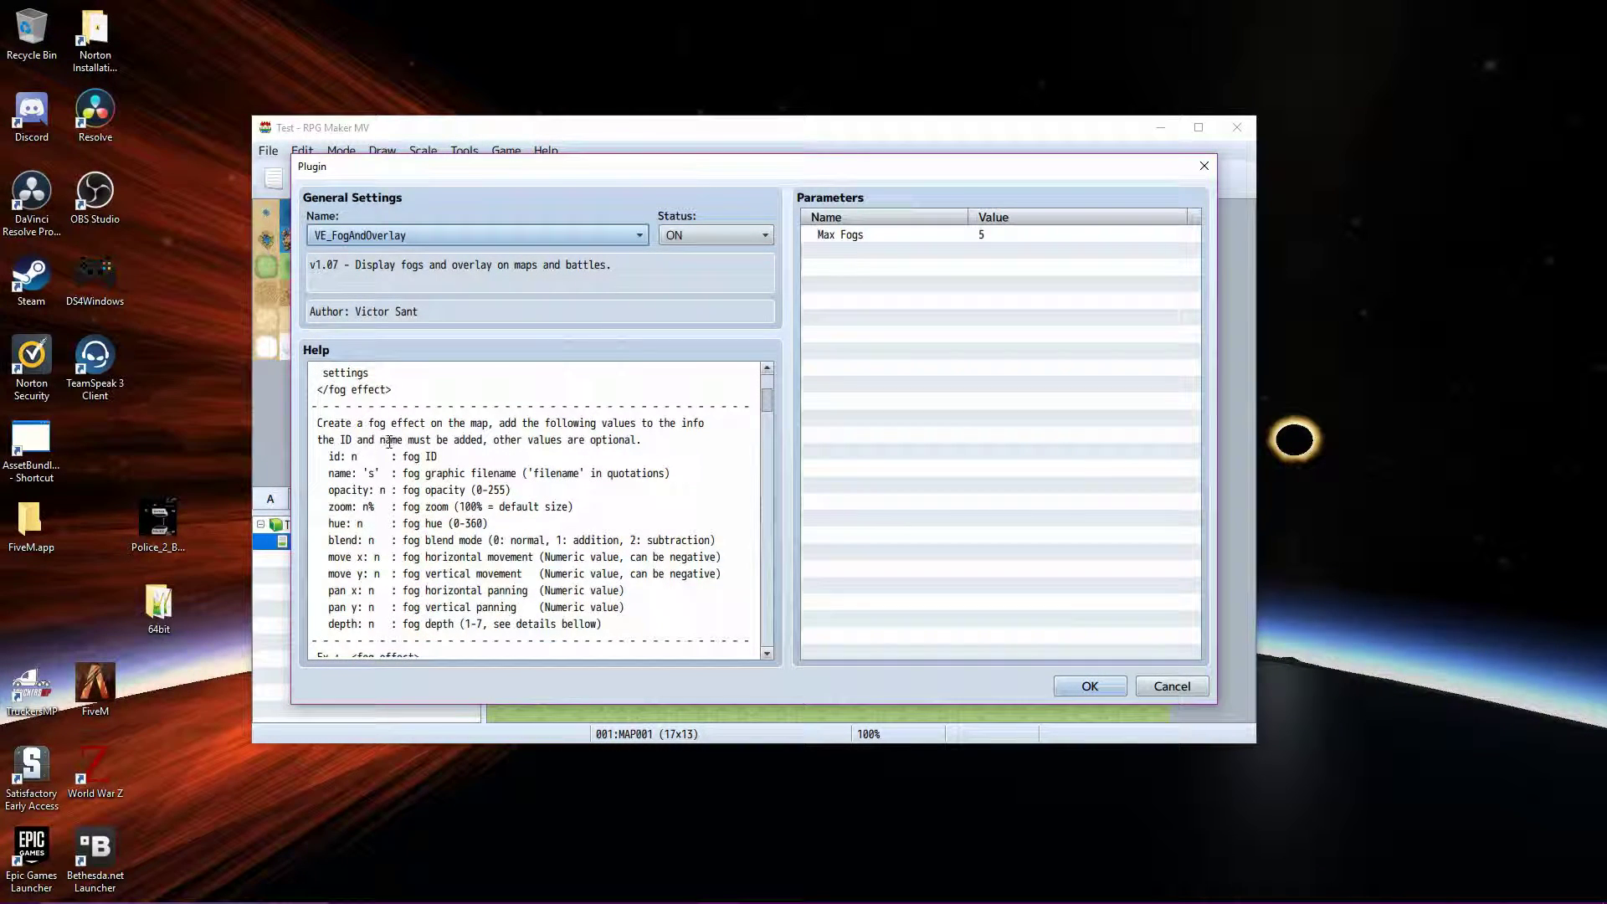
scroll(632, 432, down, 4)
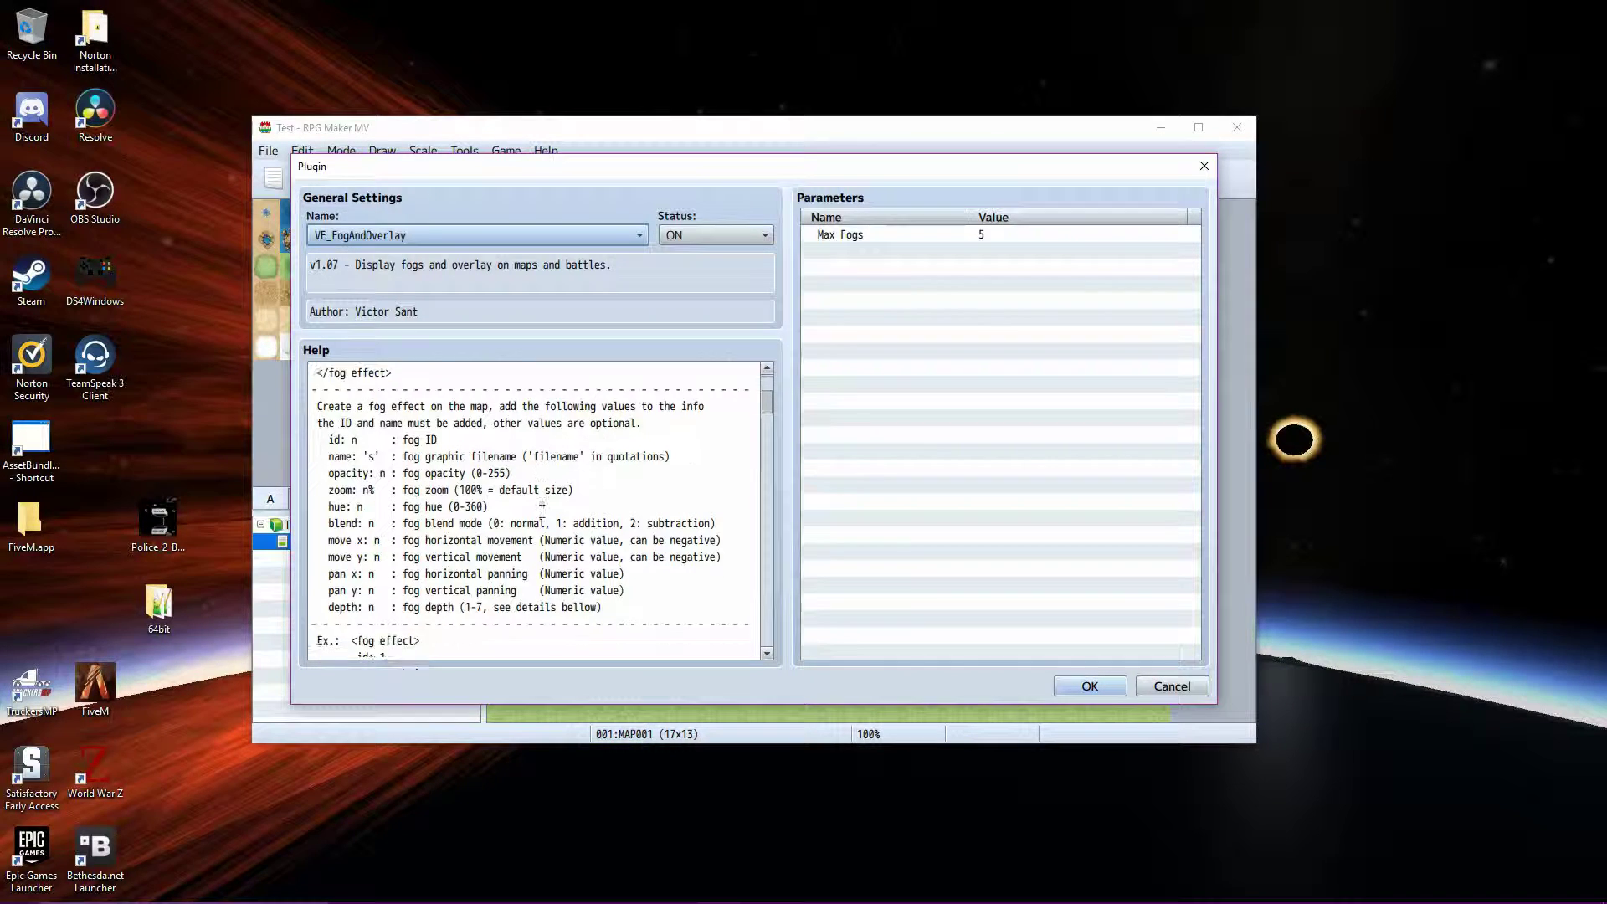
scroll(591, 500, up, 4)
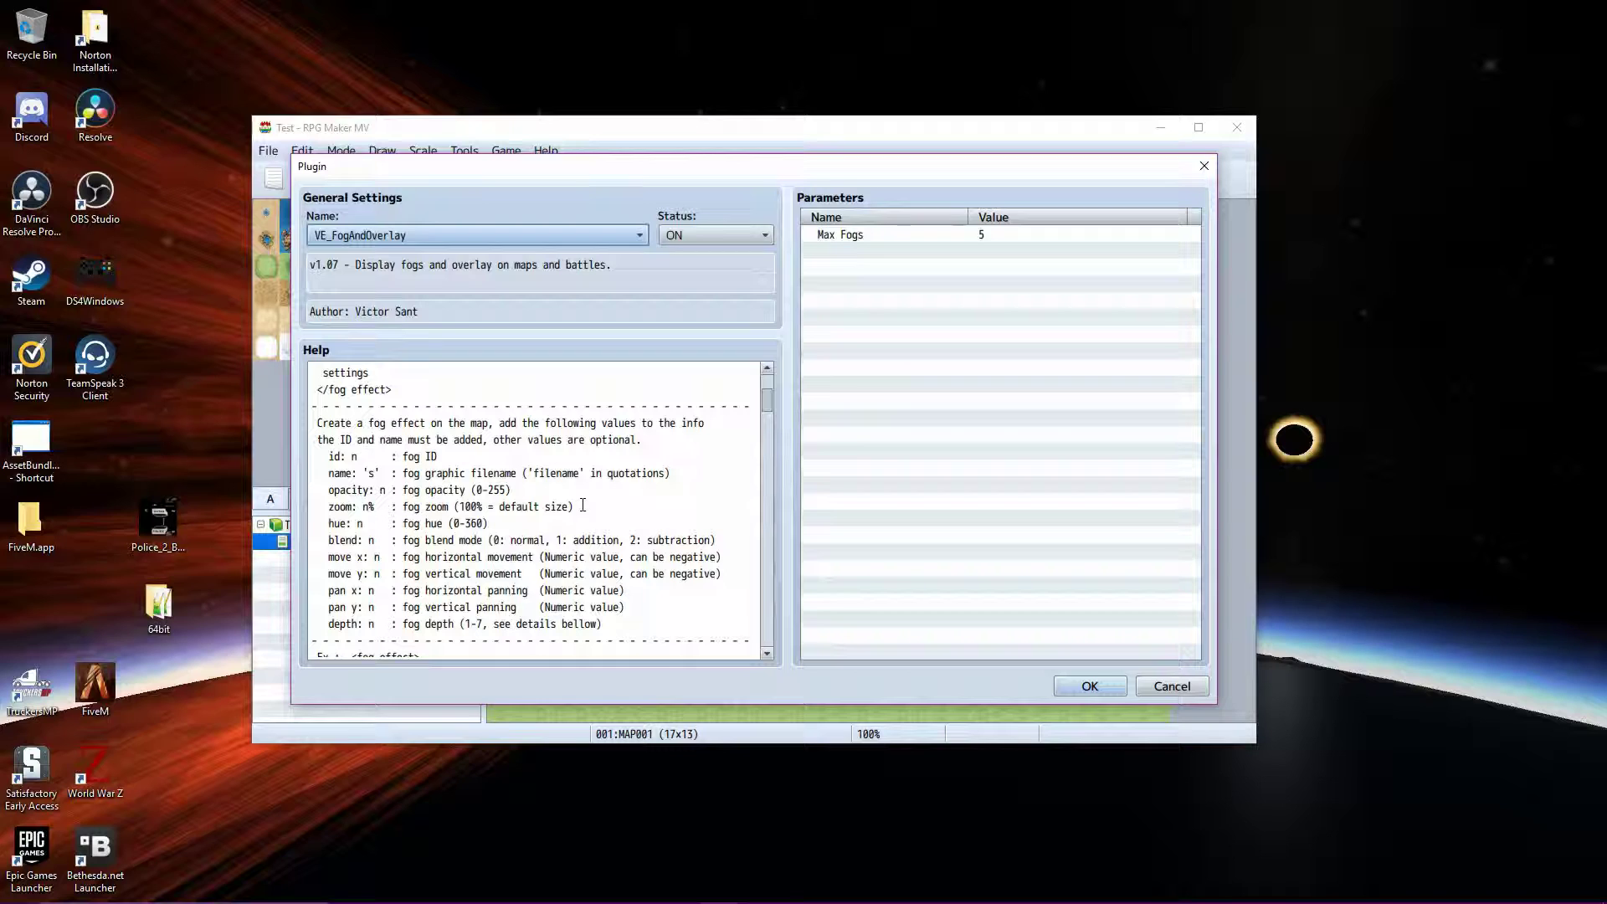
scroll(586, 505, down, 4)
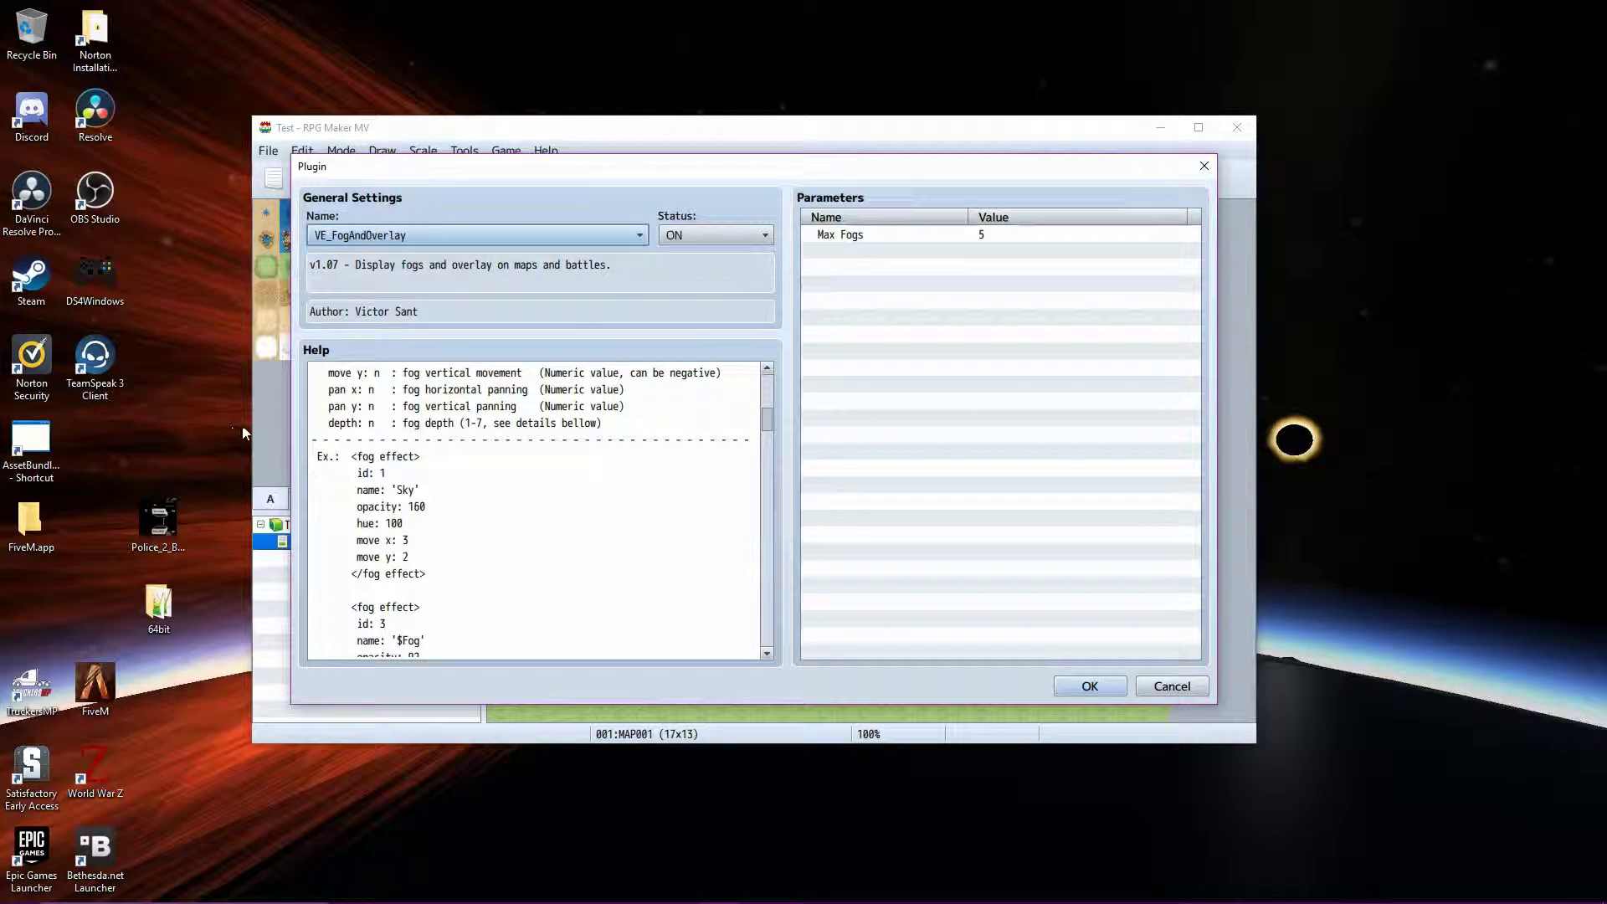
drag(436, 573, 352, 455)
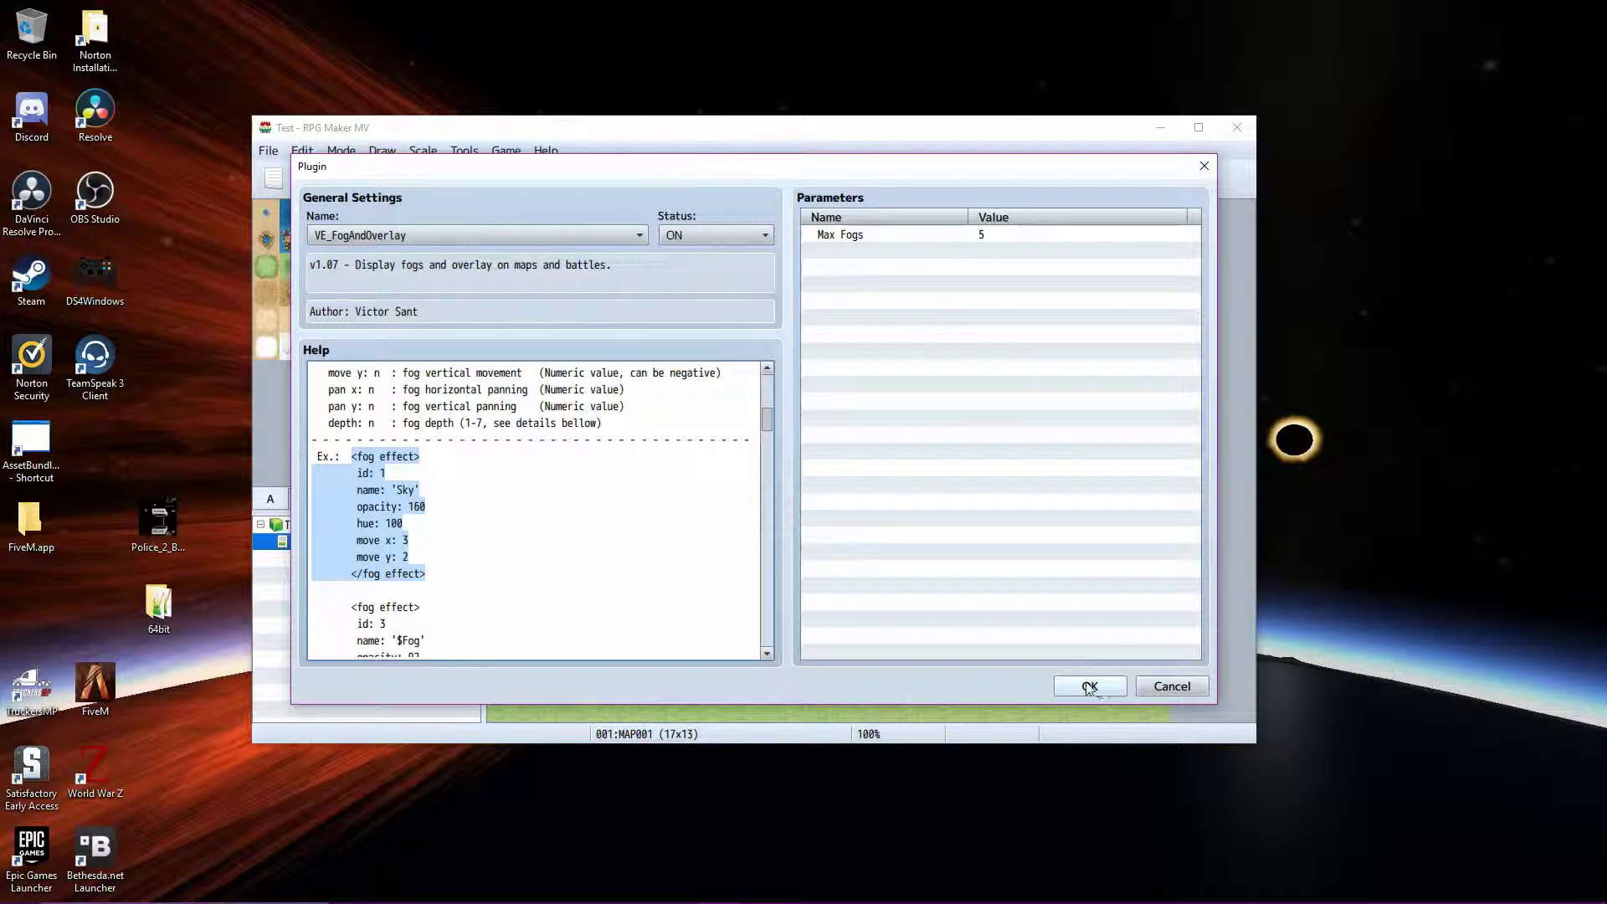
click(1158, 688)
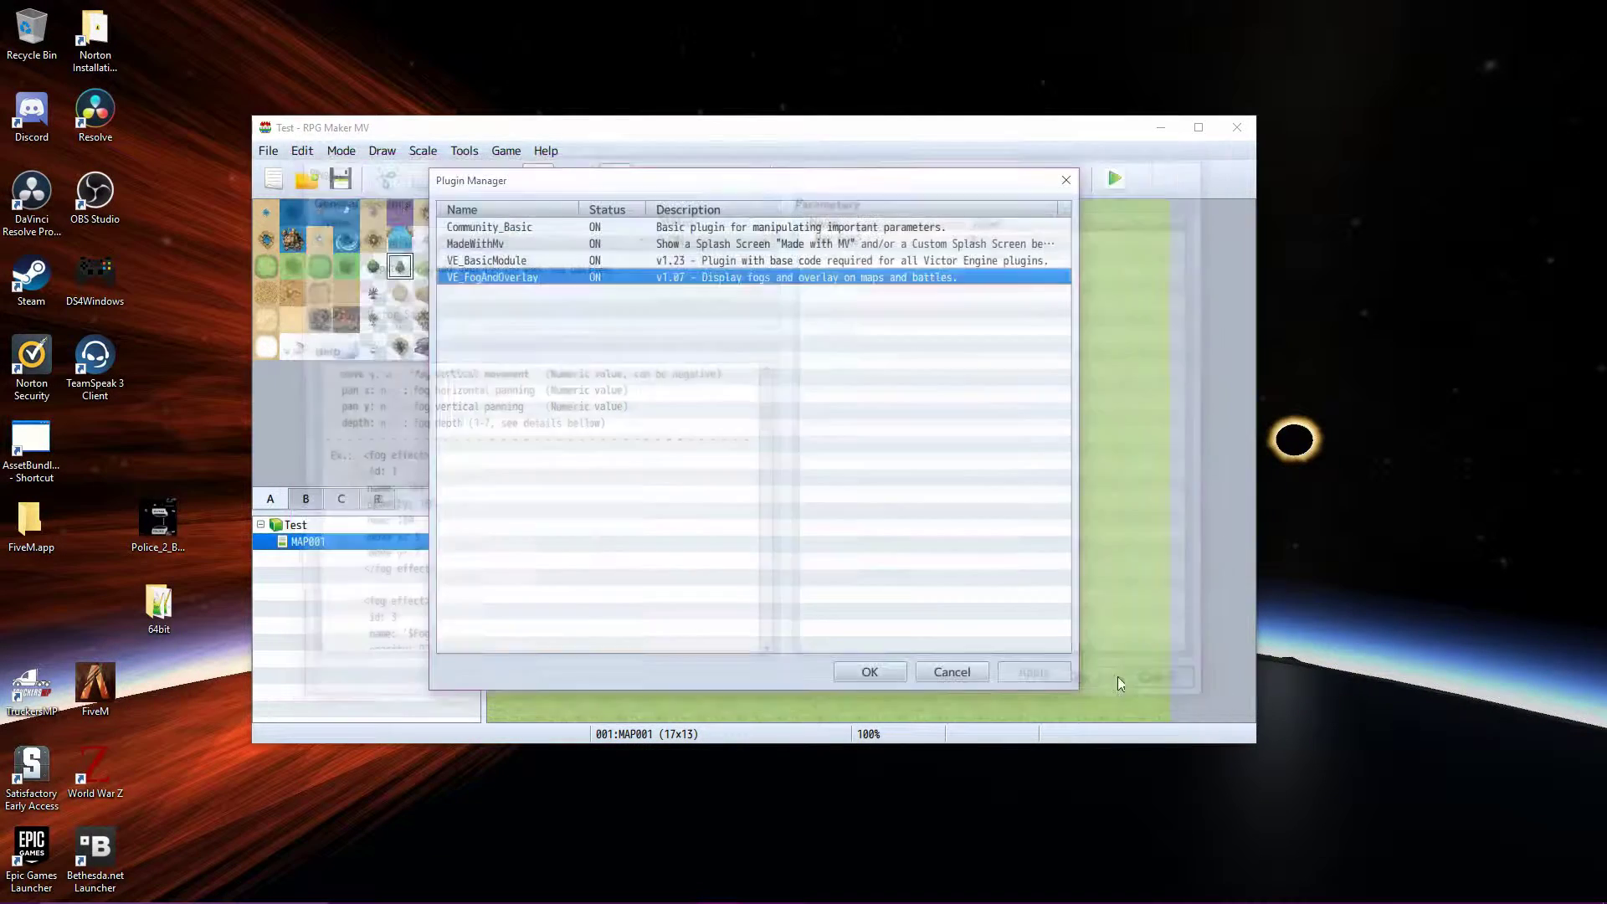
- Close Plugin Manager, fill a tree tile gap, then open MAP001's properties and select its TestFog notetag
click(867, 685)
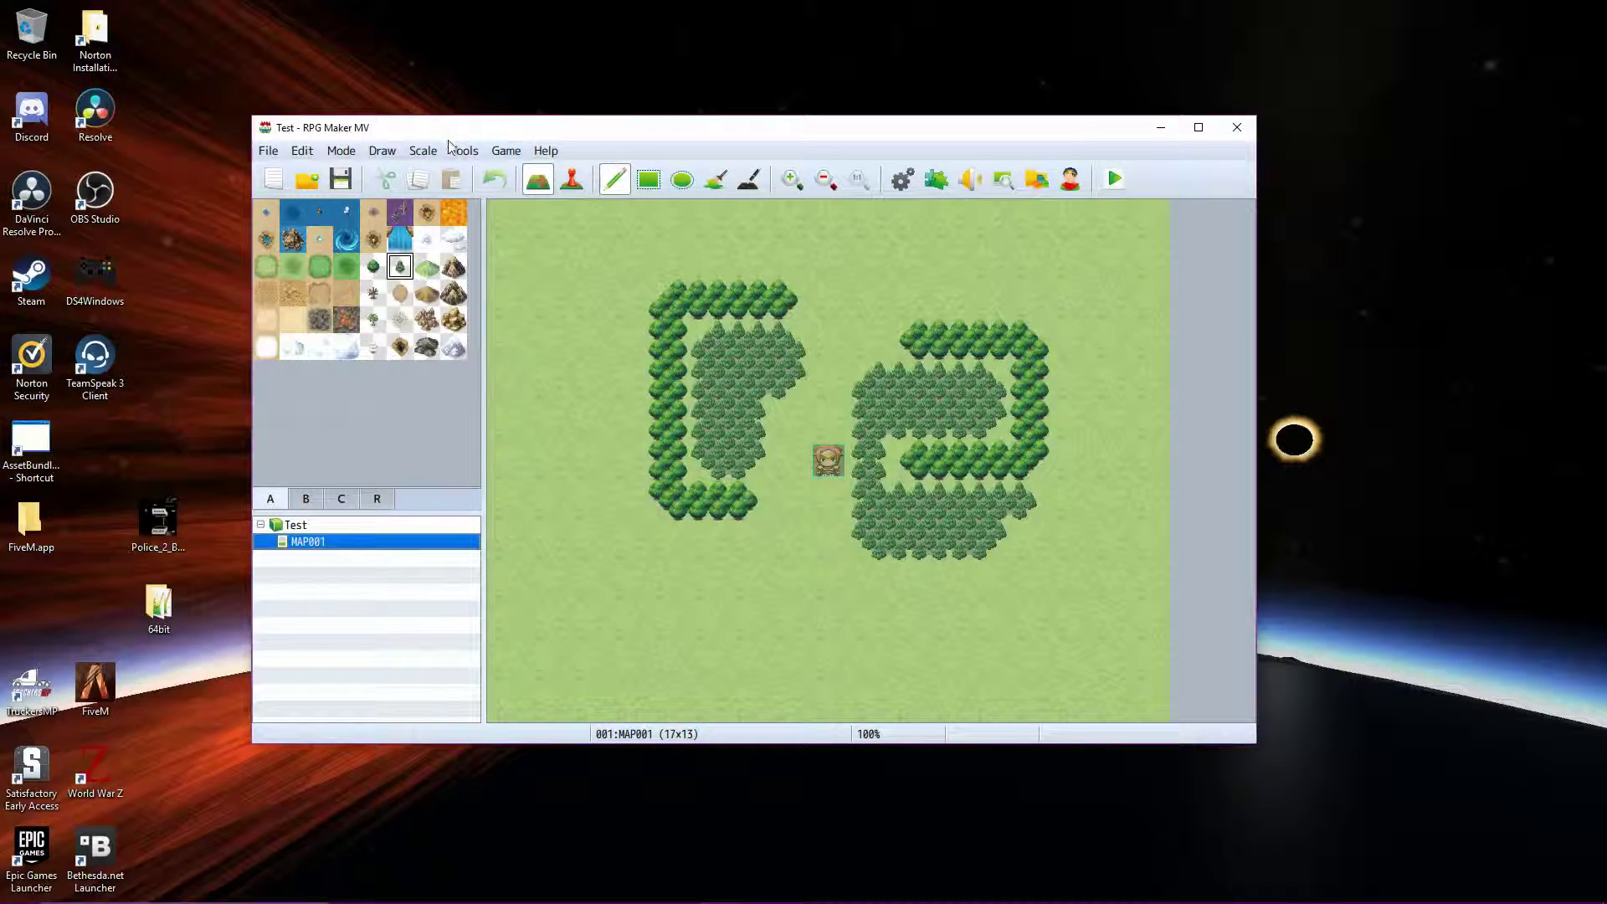
click(917, 456)
mouse_move(1104, 901)
right_click(302, 545)
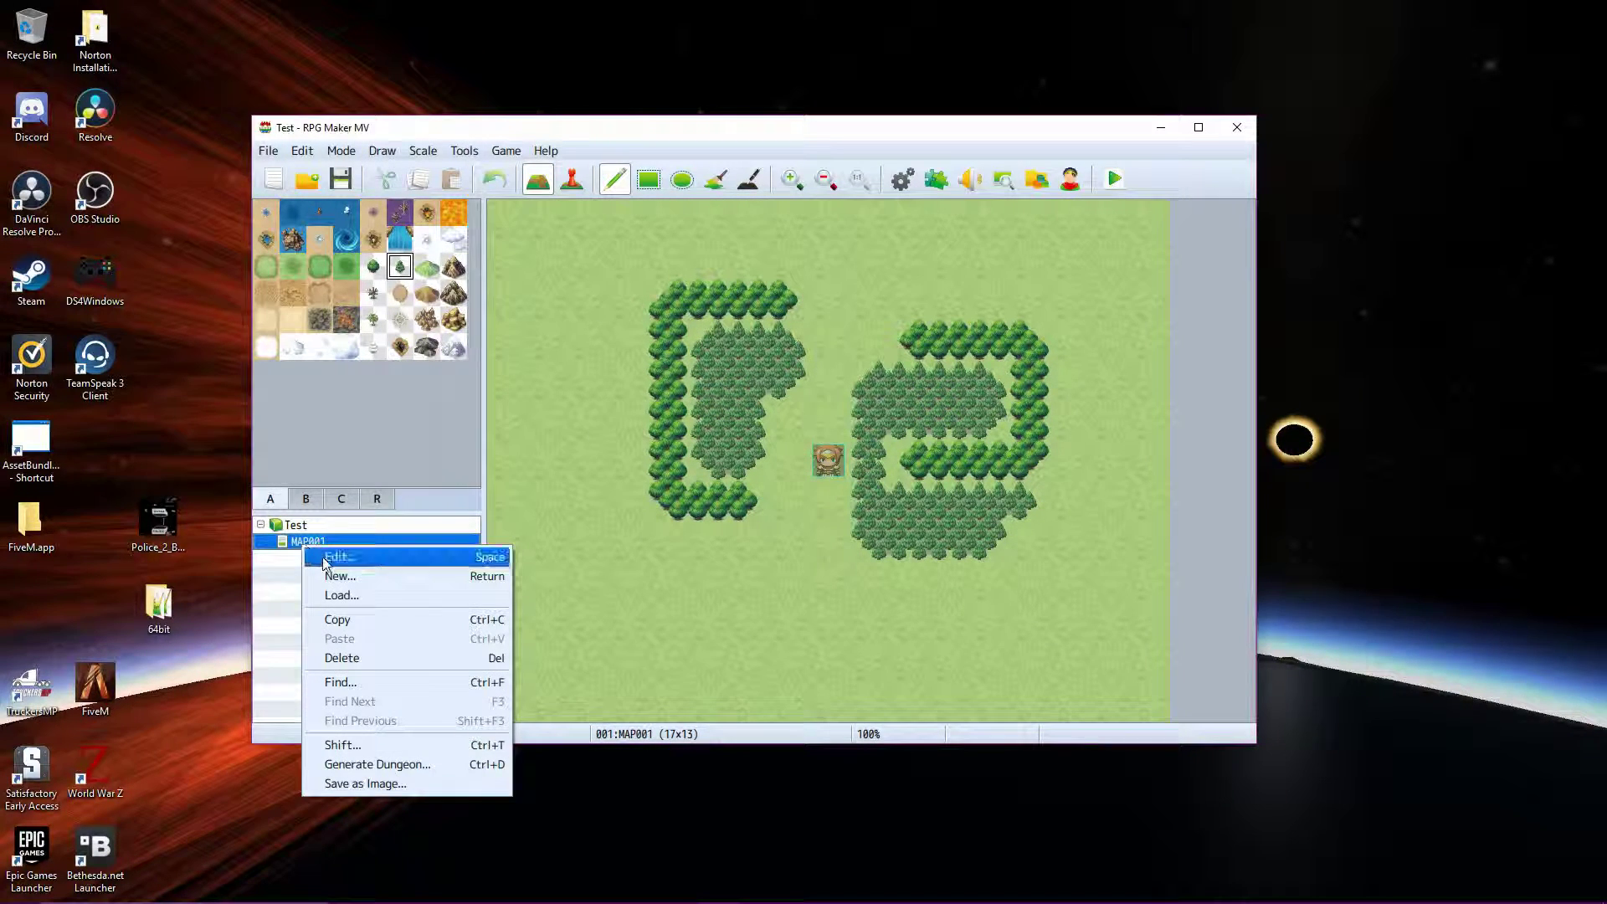
click(341, 558)
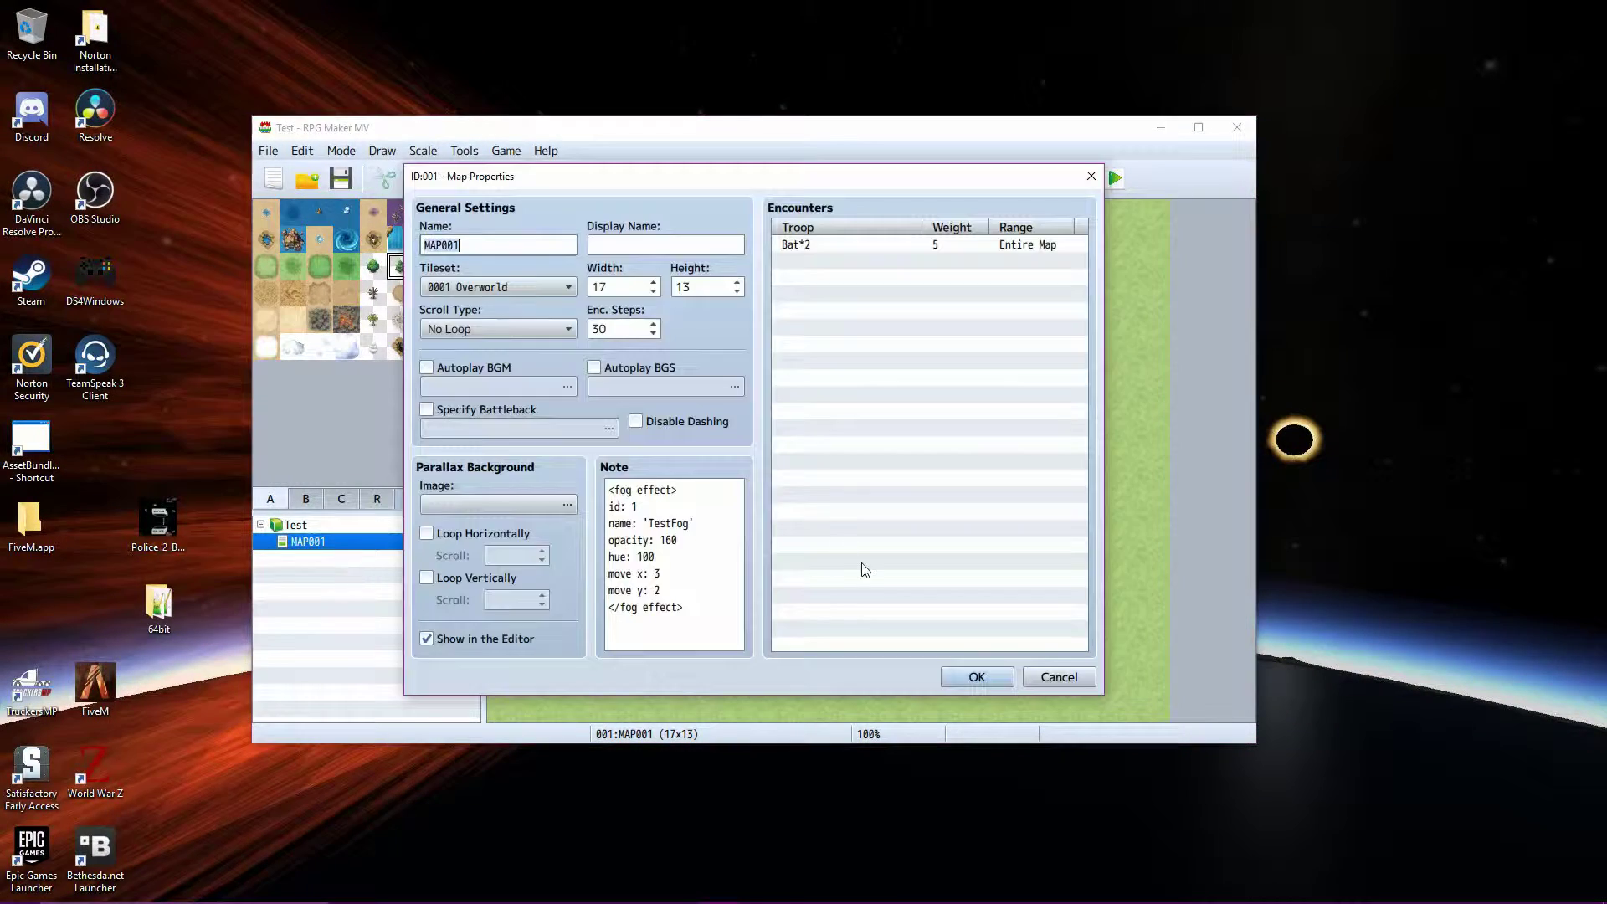
click(617, 484)
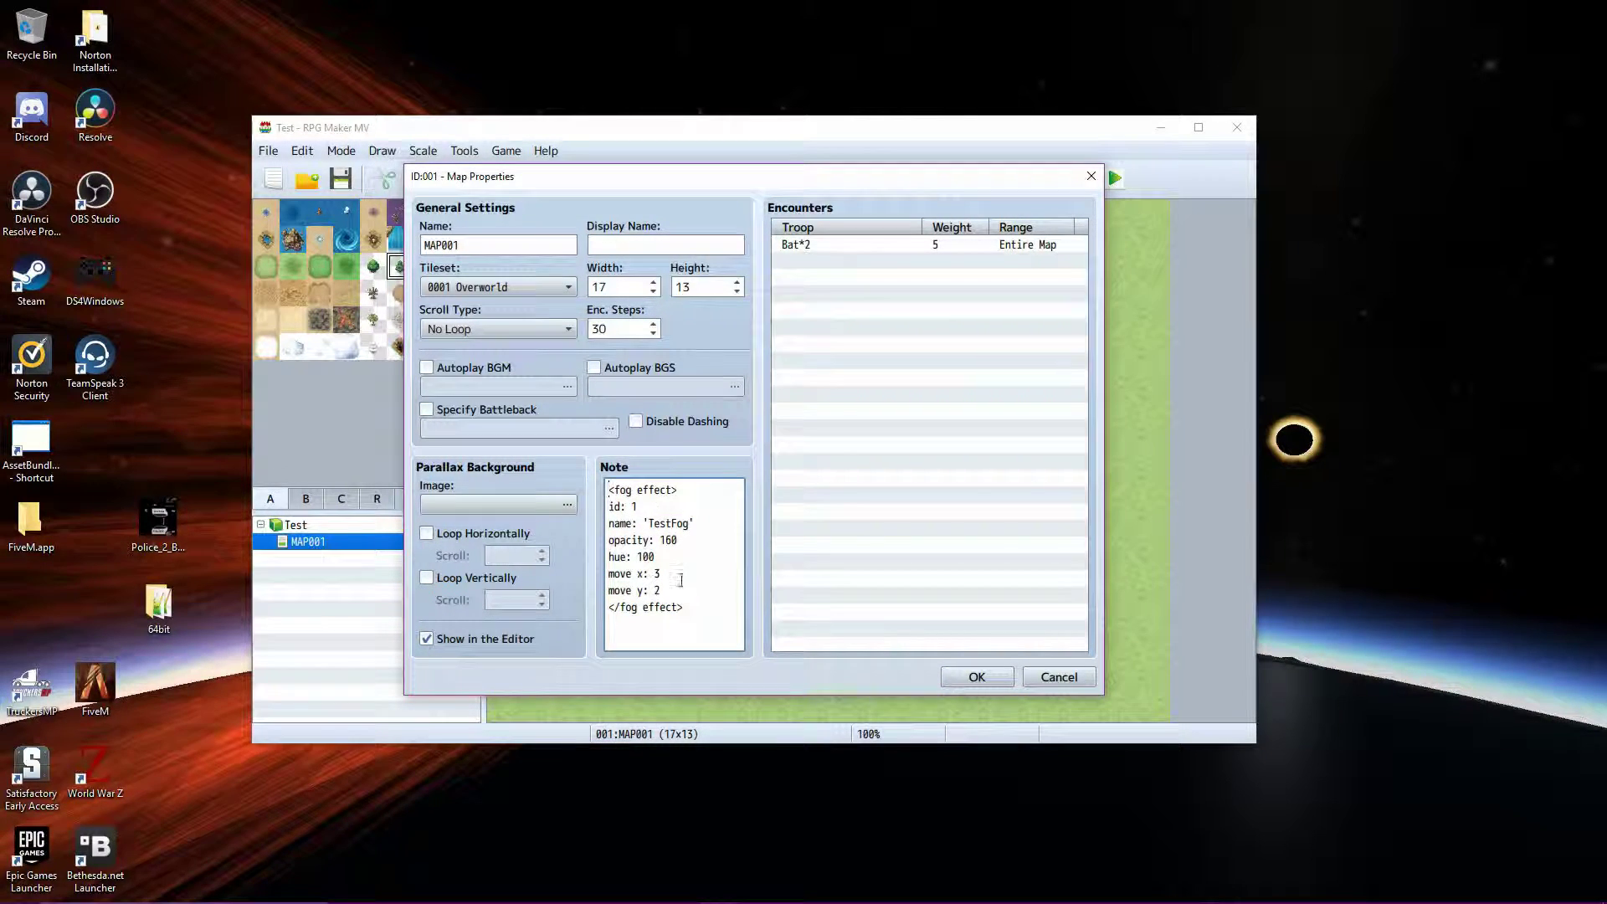
drag(699, 609, 622, 487)
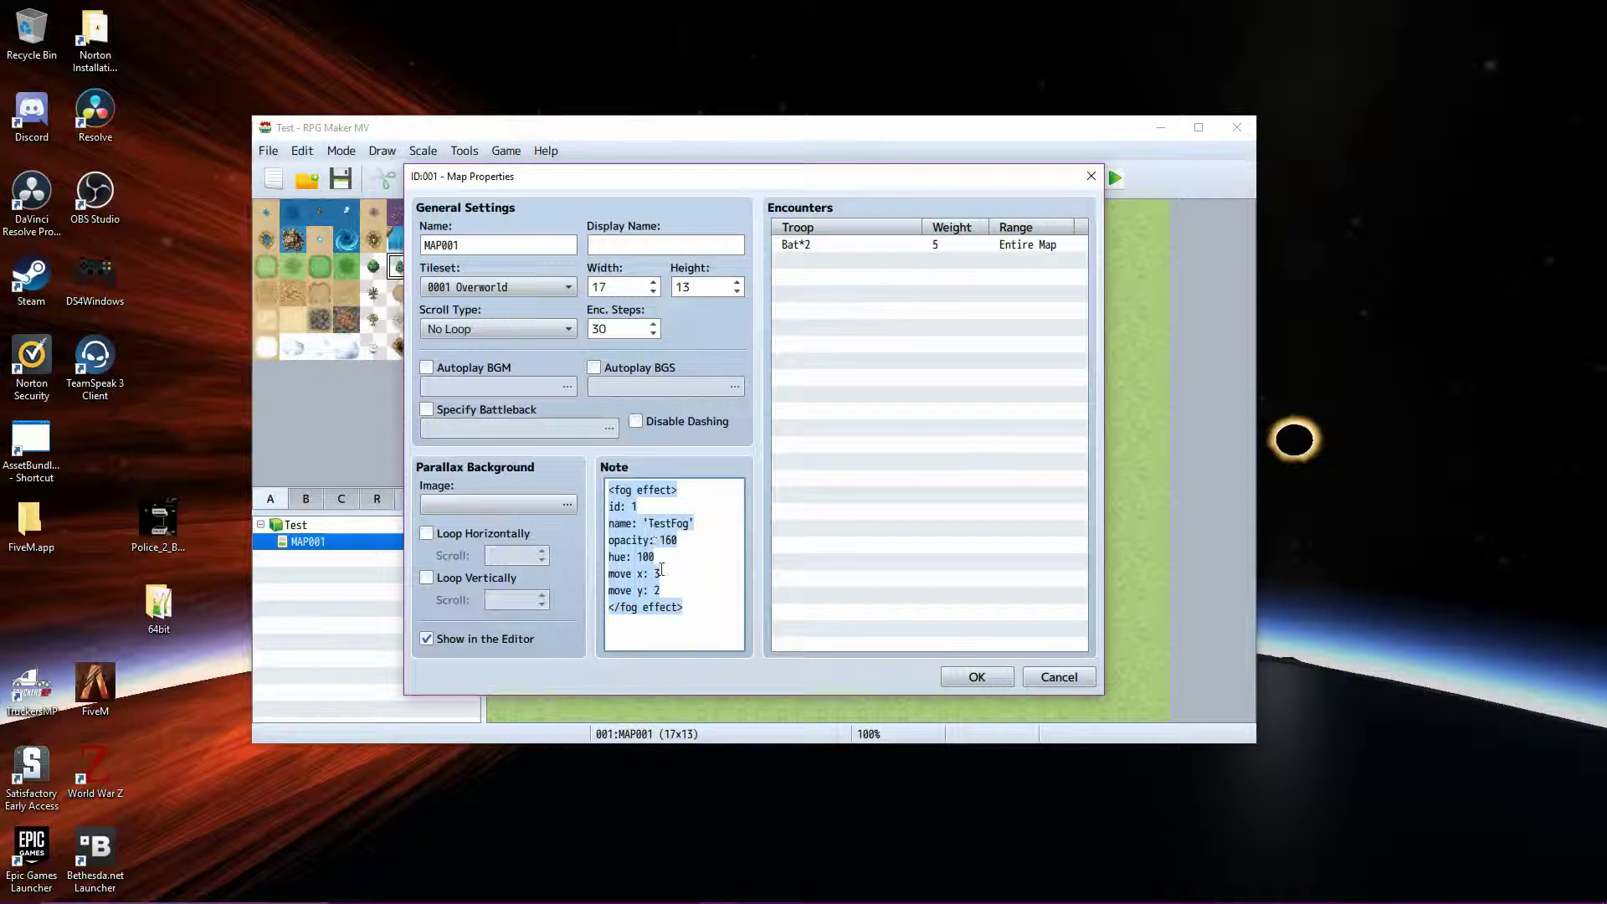
click(682, 536)
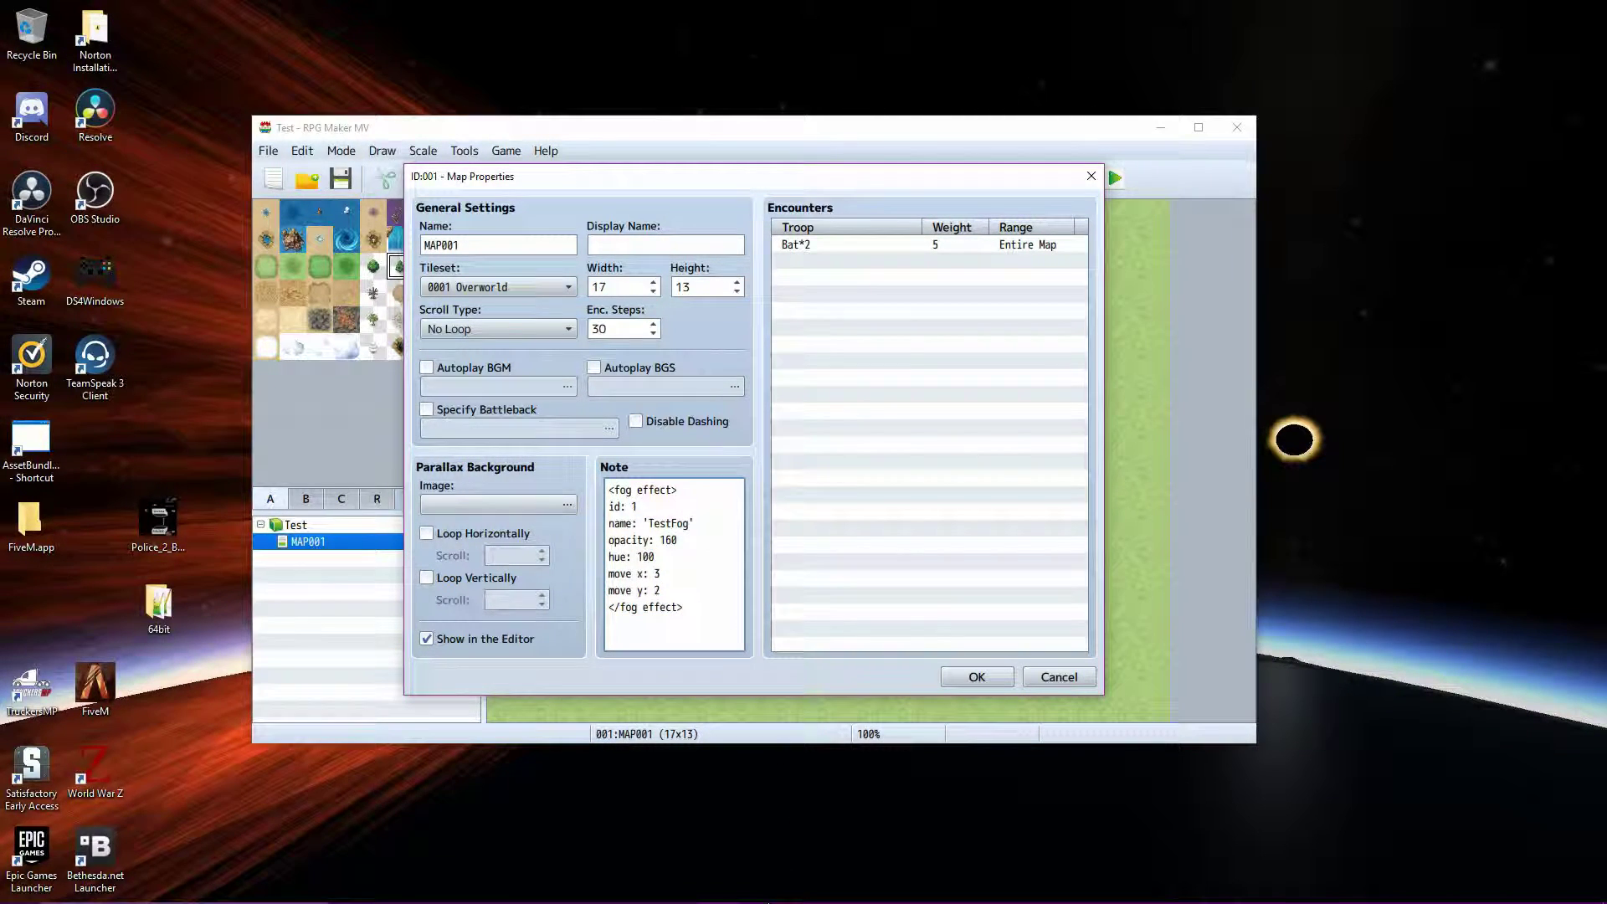
- In GIMP's TestFog image, make only the BKGND cloud layer visible and hide the Background layer
mouse_move(633, 848)
click(557, 888)
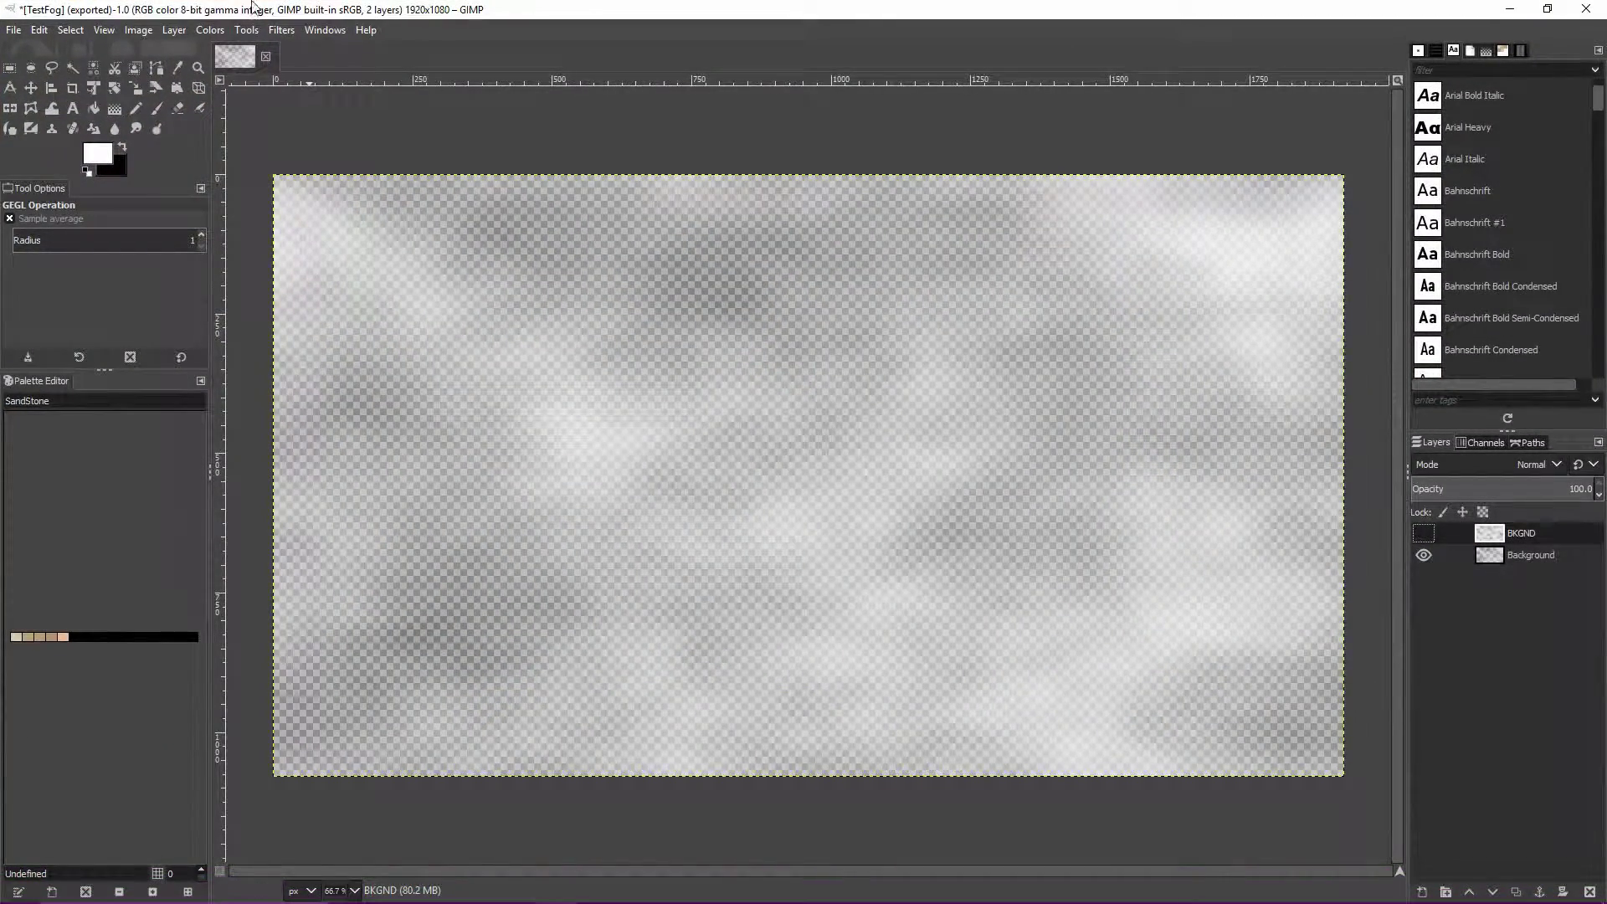
click(1423, 549)
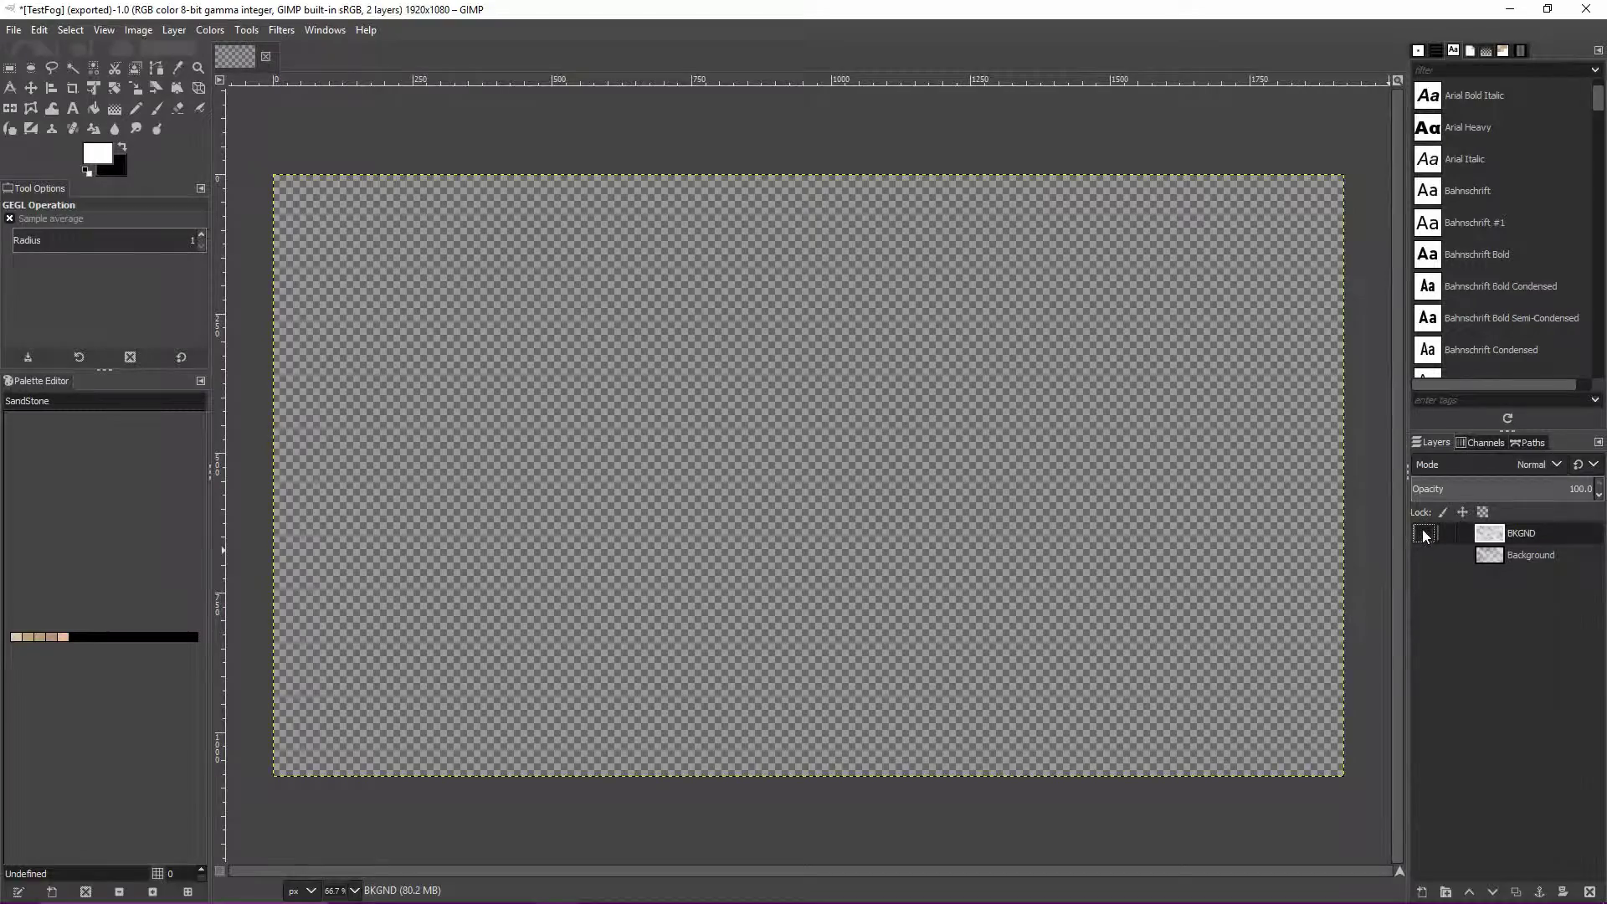
click(1423, 533)
click(1423, 552)
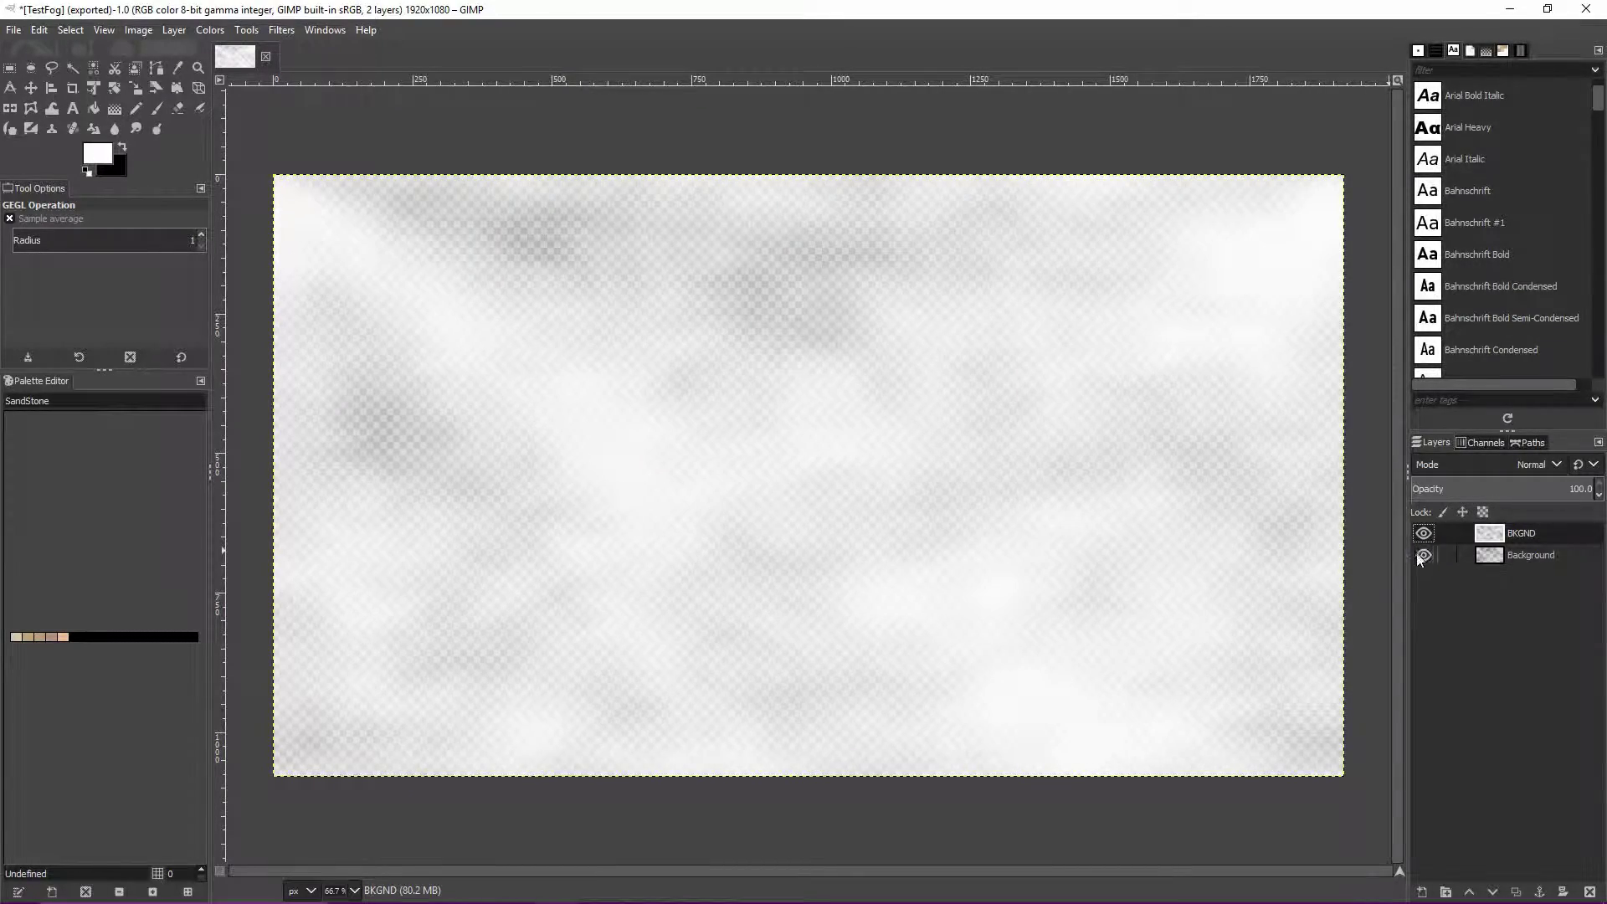
click(1422, 554)
click(1423, 533)
click(1423, 533)
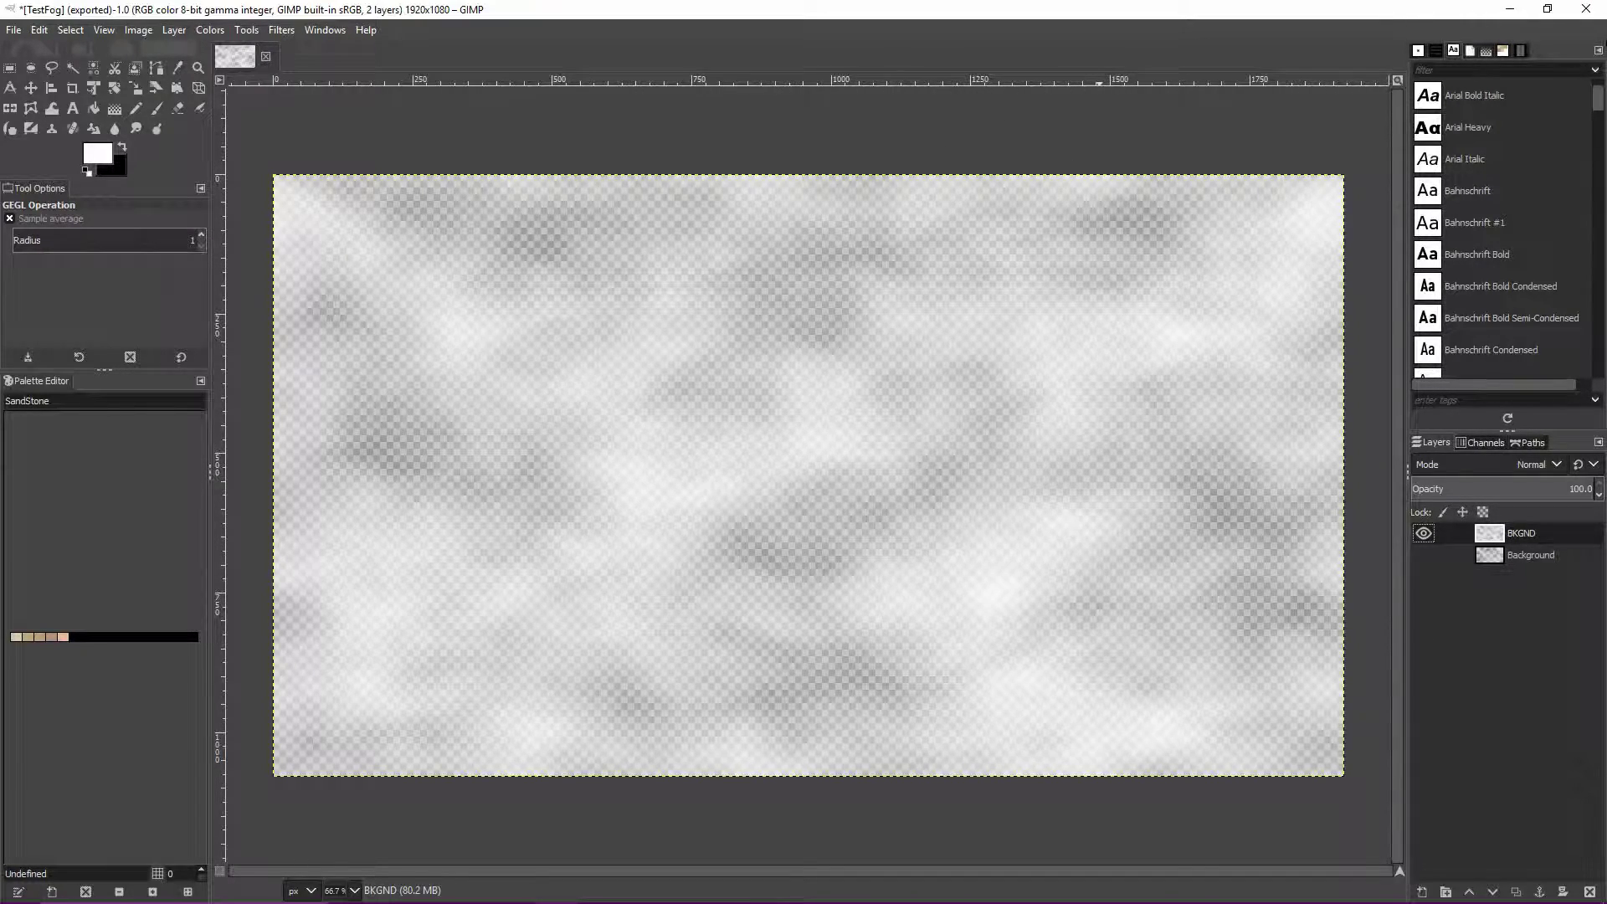
- Minimize GIMP, confirm TestFog is in Test > img > fogs, then close File Explorer
click(1510, 9)
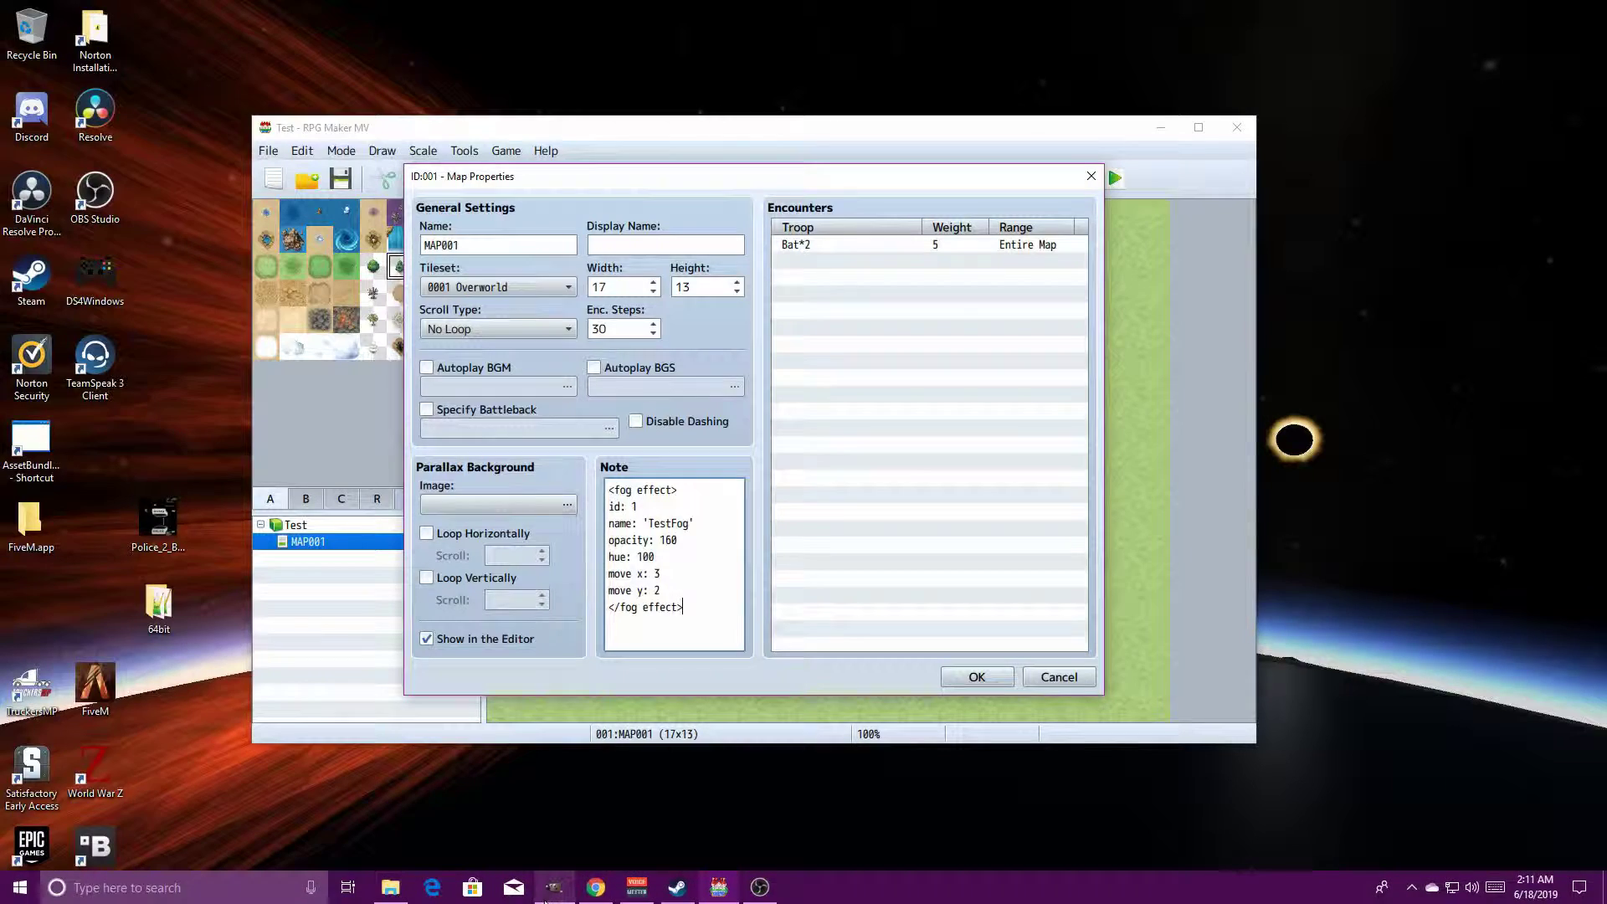
click(390, 887)
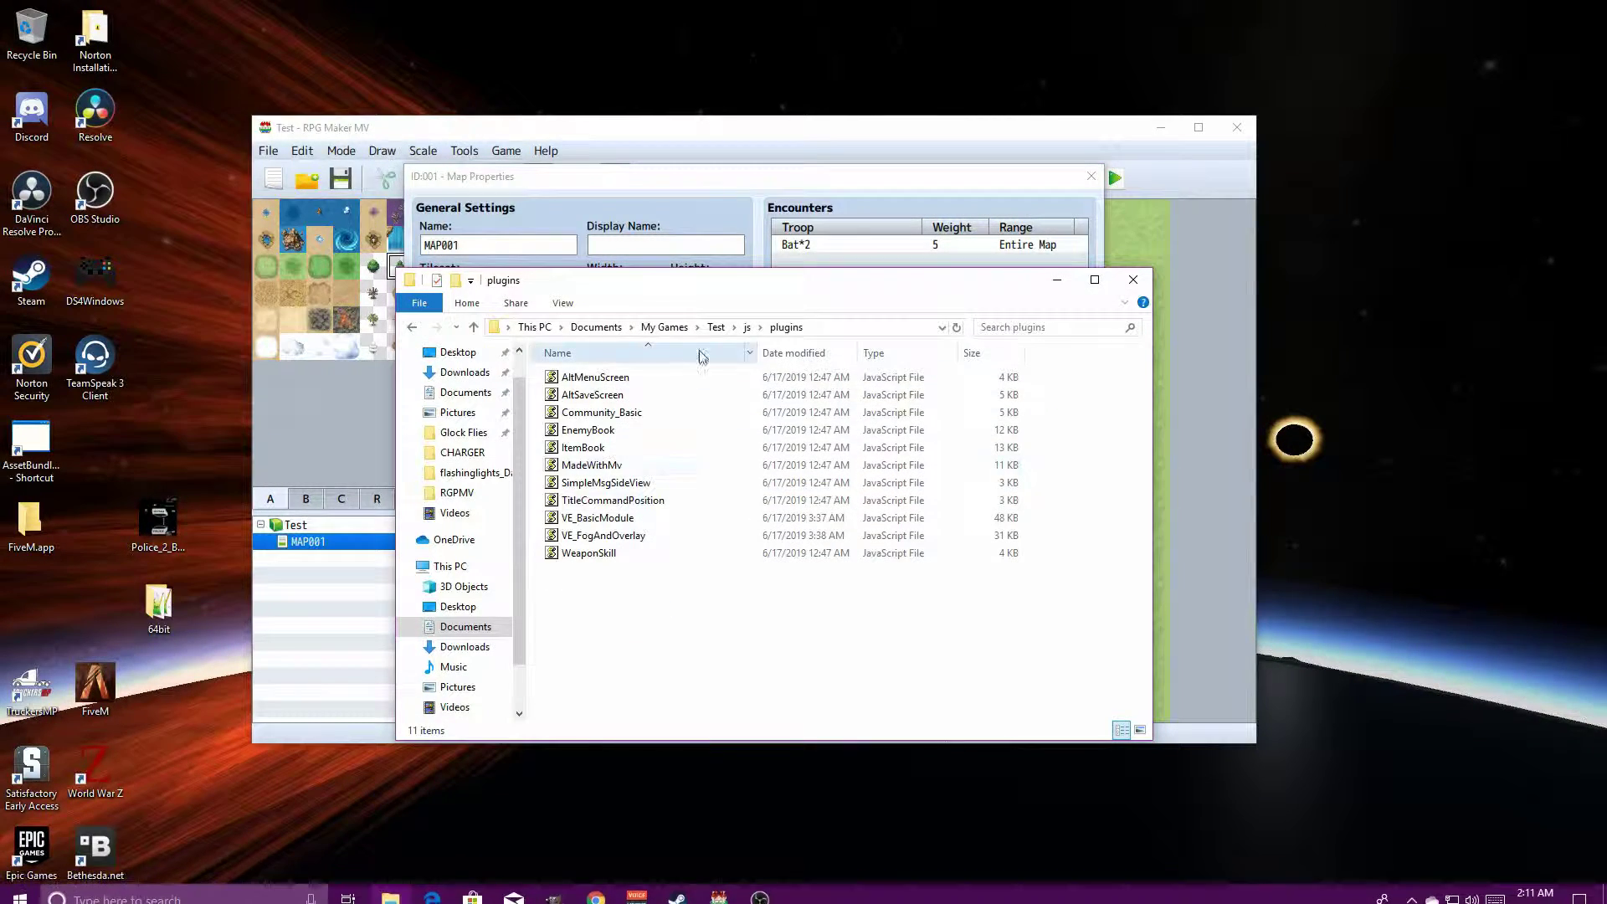
click(715, 327)
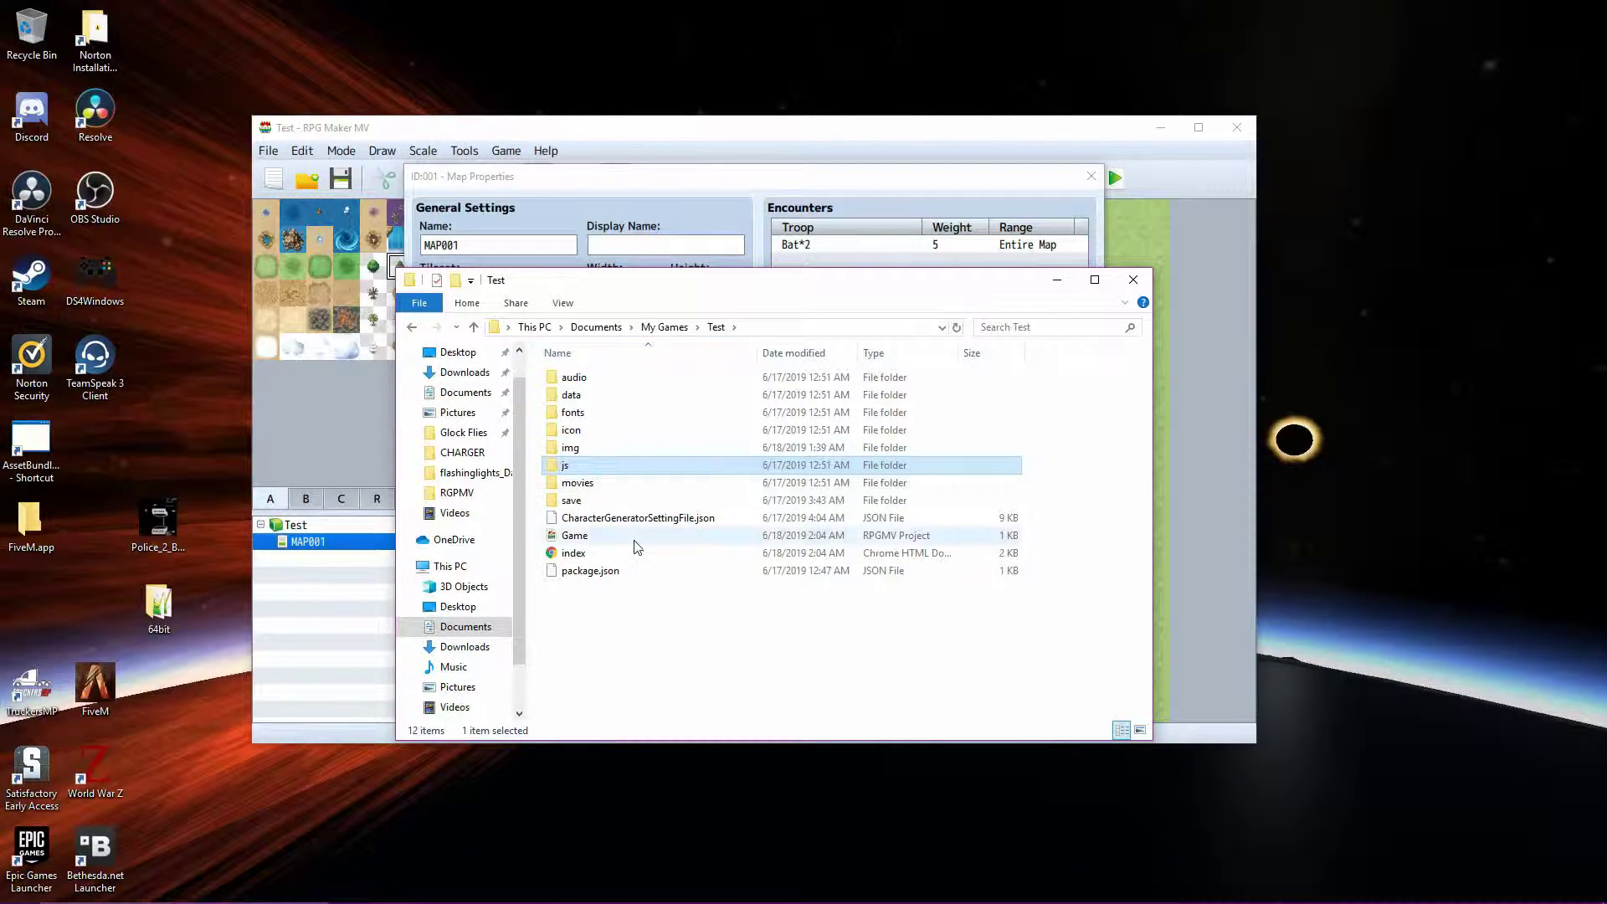
double_click(574, 448)
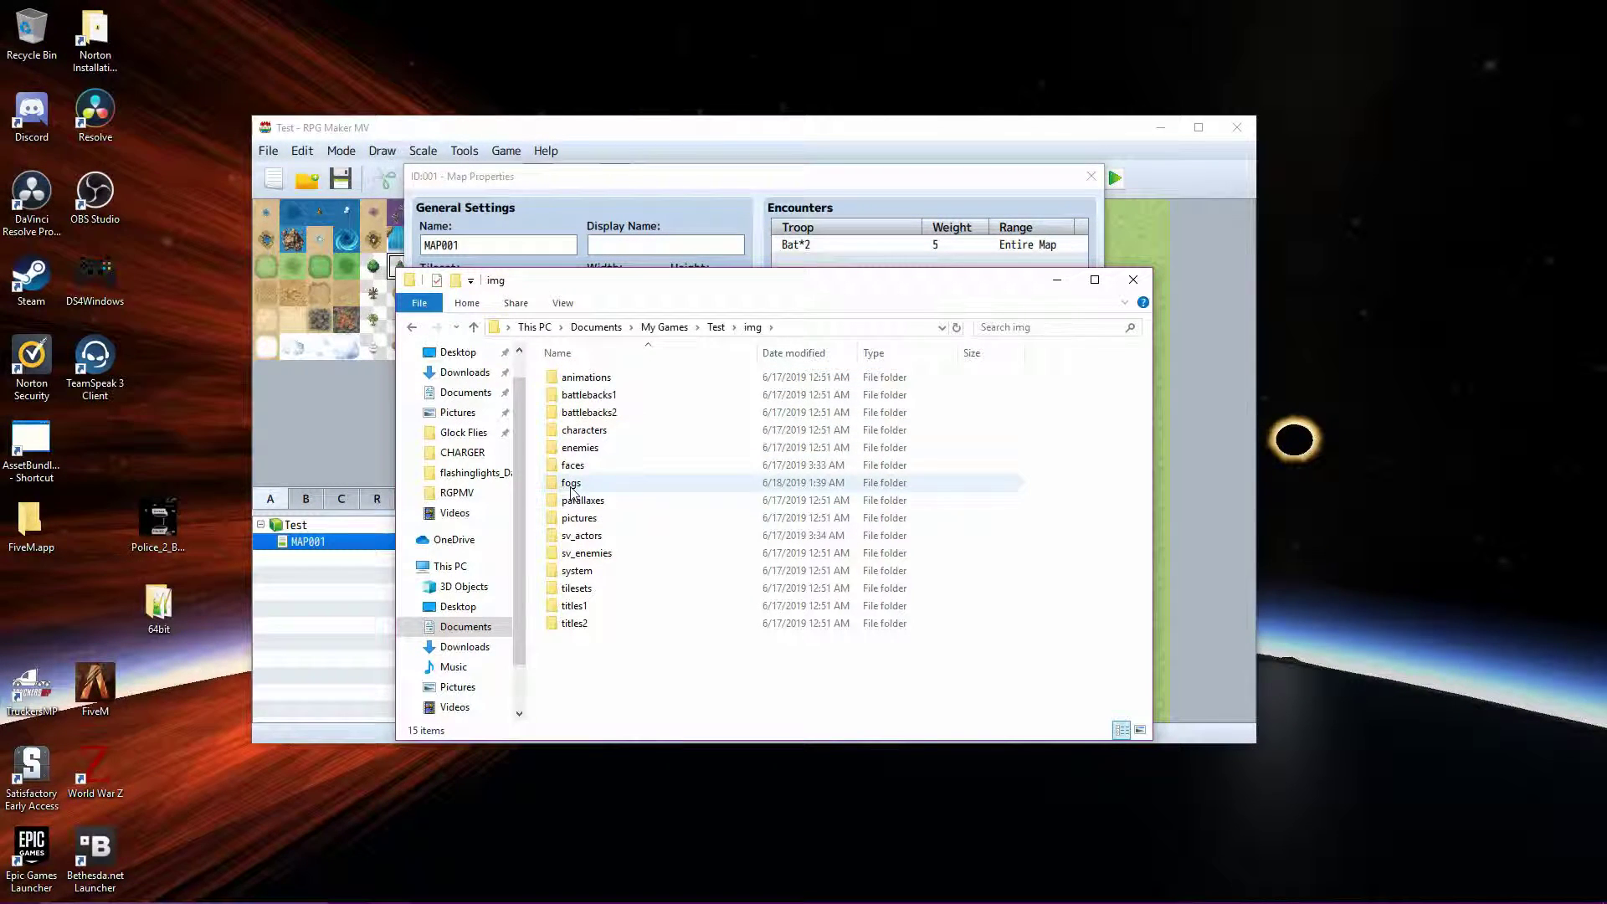
double_click(570, 486)
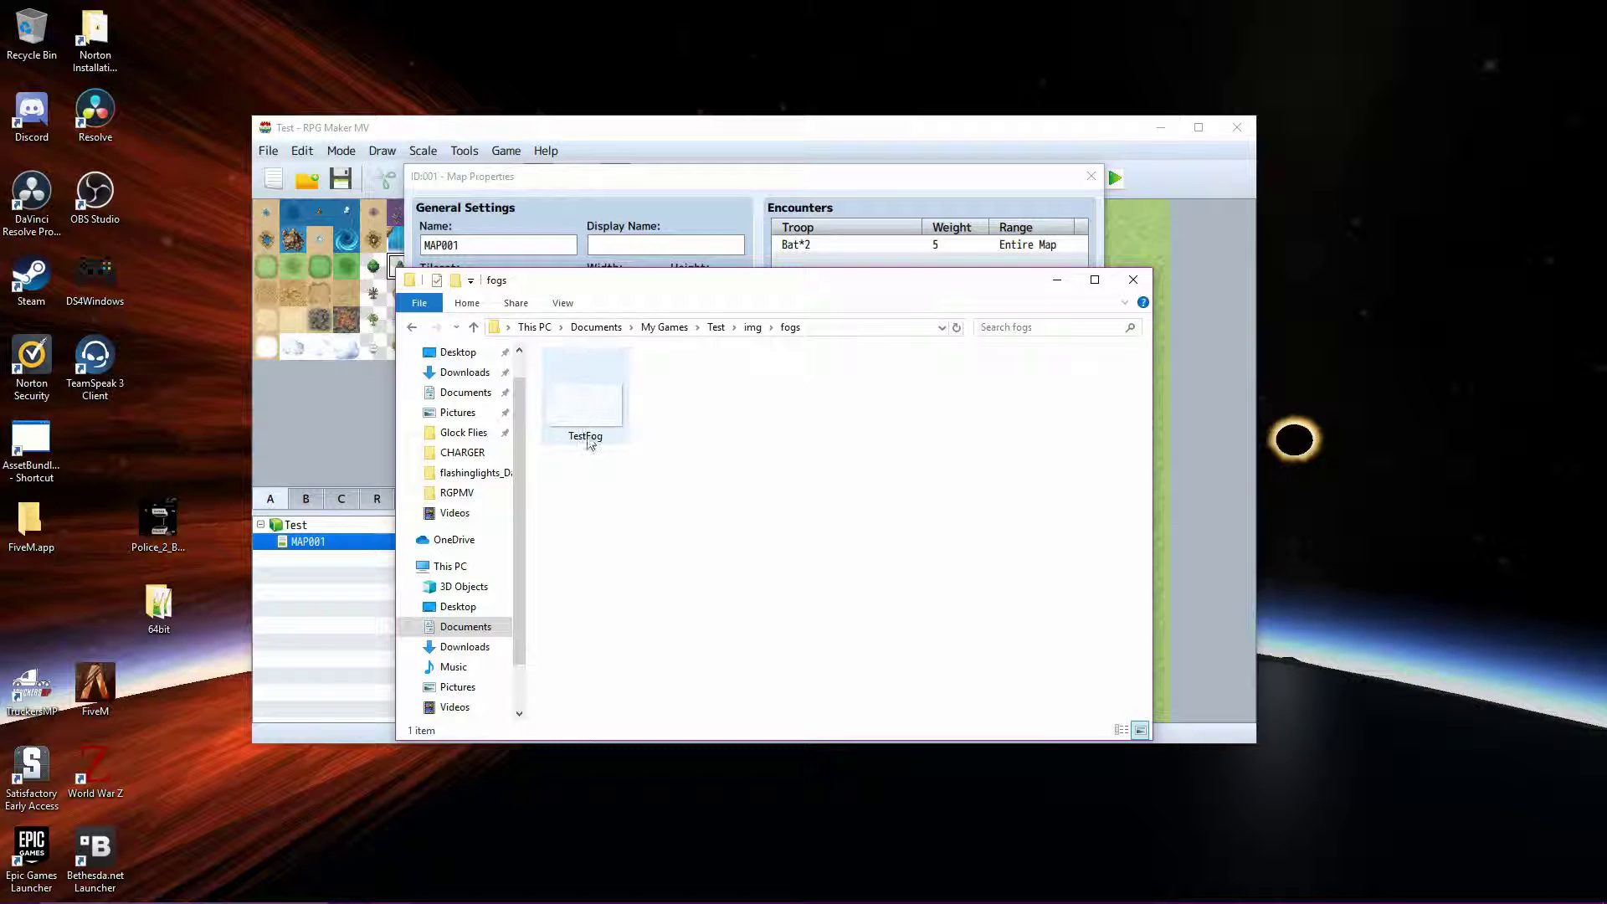
click(1132, 285)
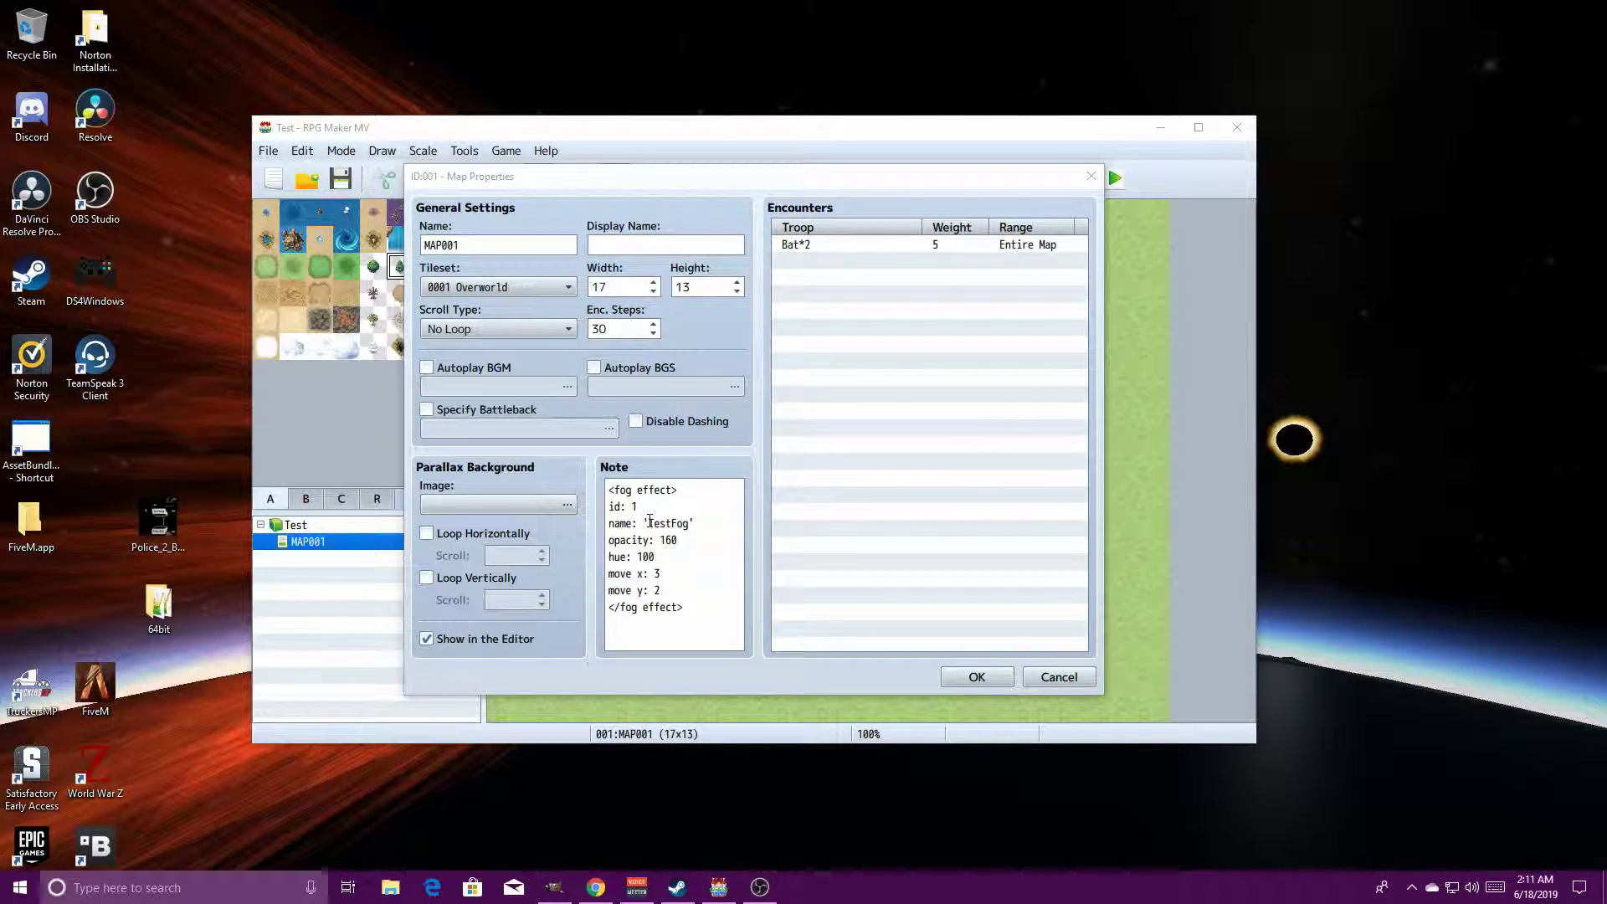
- Accept MAP001's properties with the TestFog note kept and launch a playtest
drag(650, 522, 685, 522)
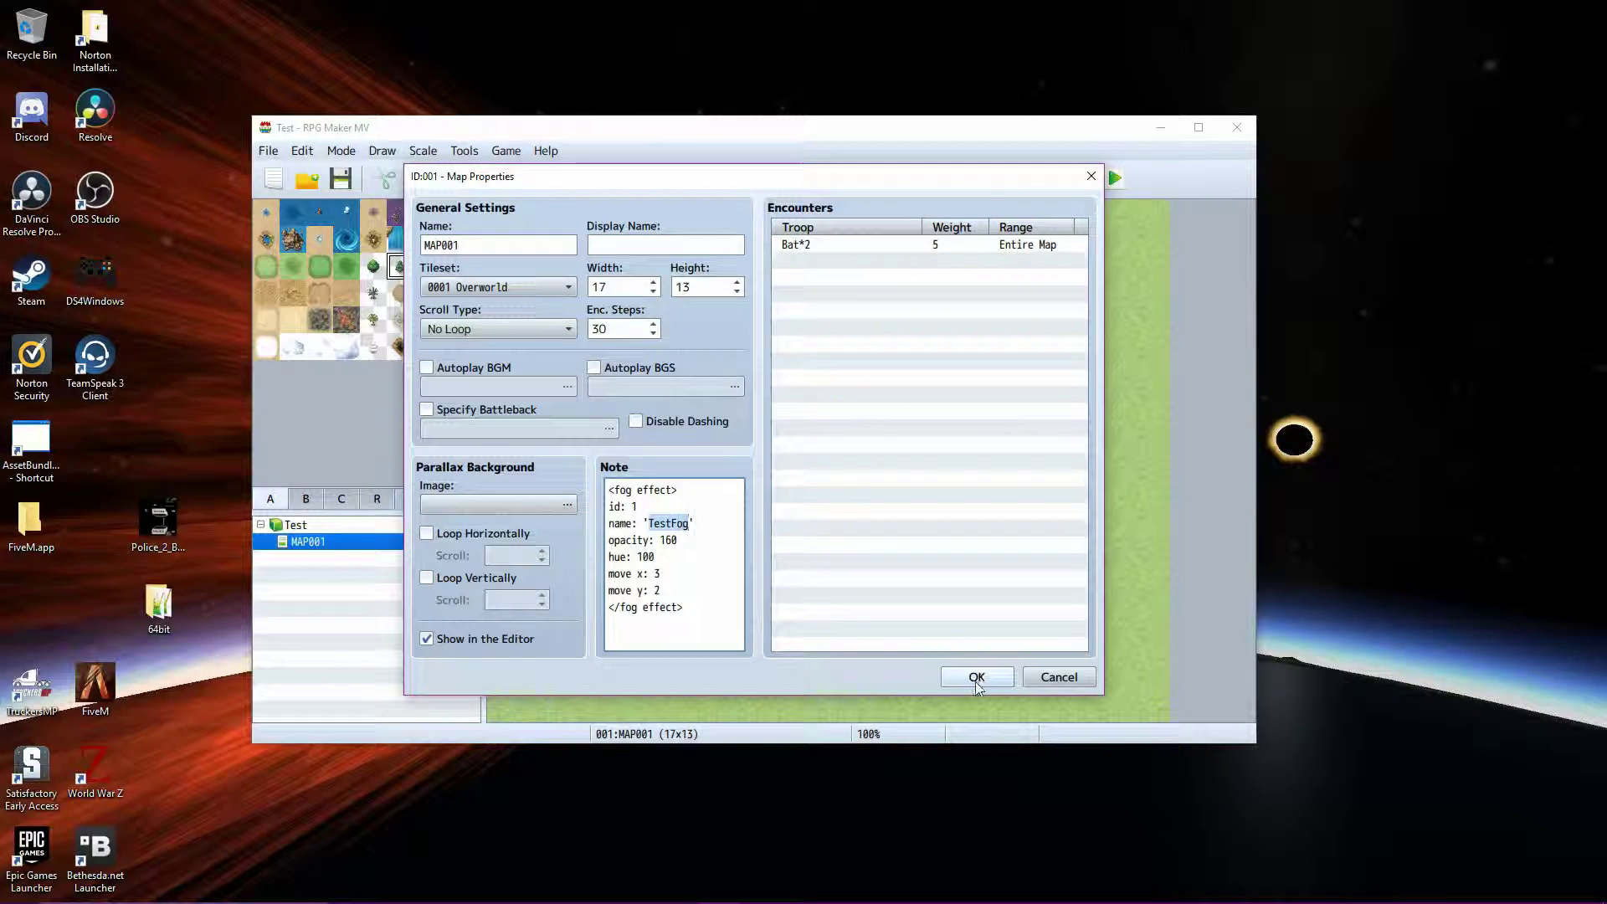
click(958, 503)
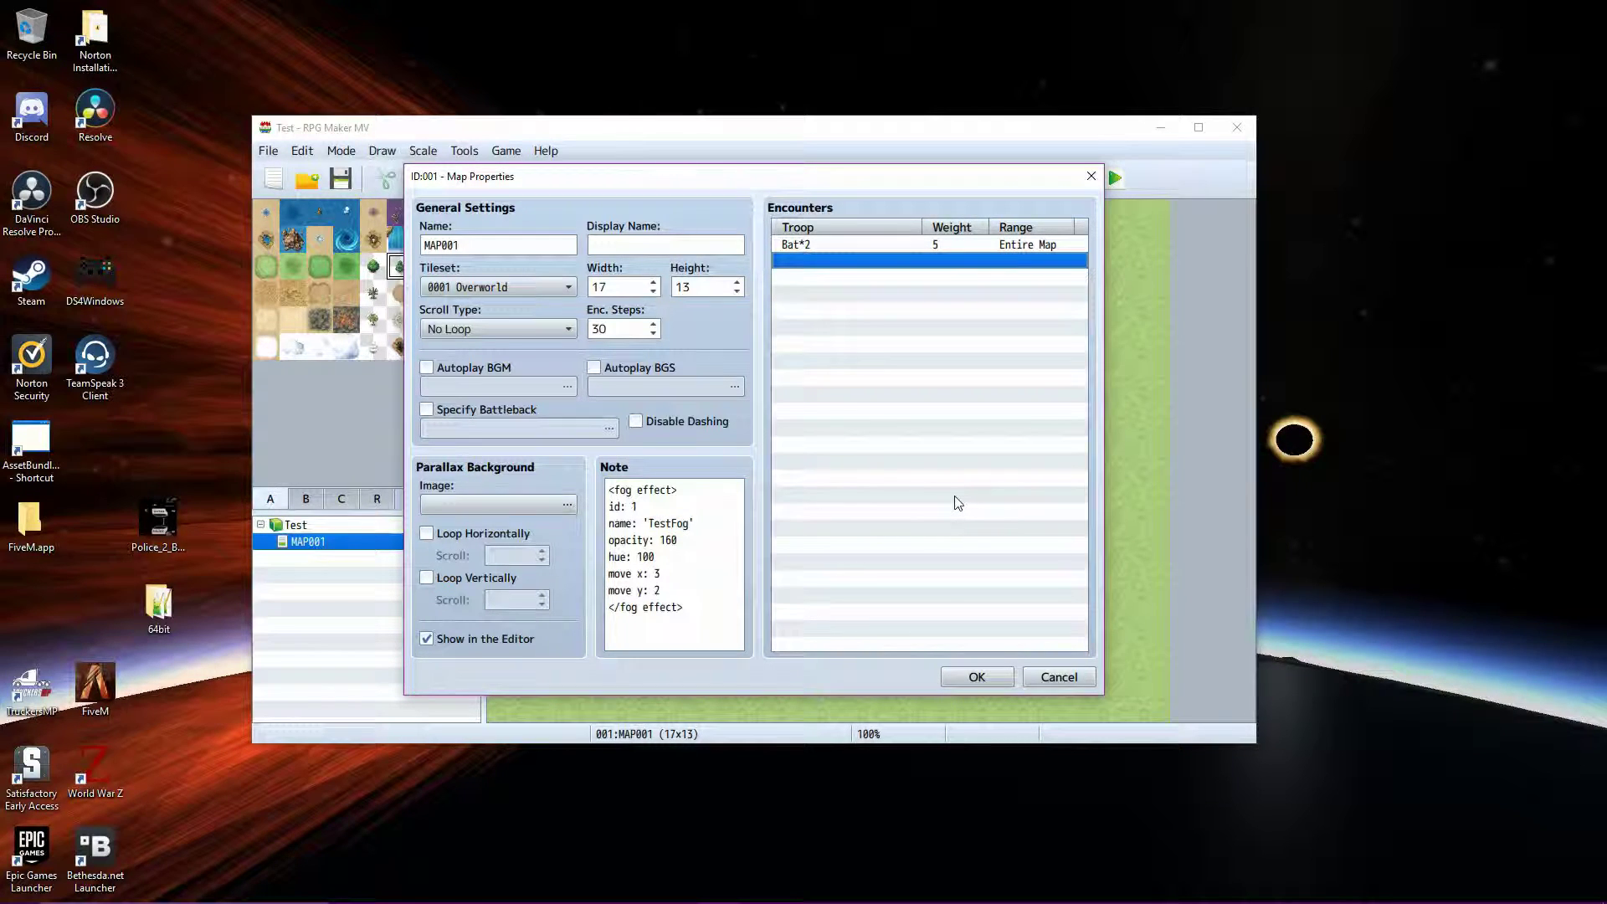
click(976, 676)
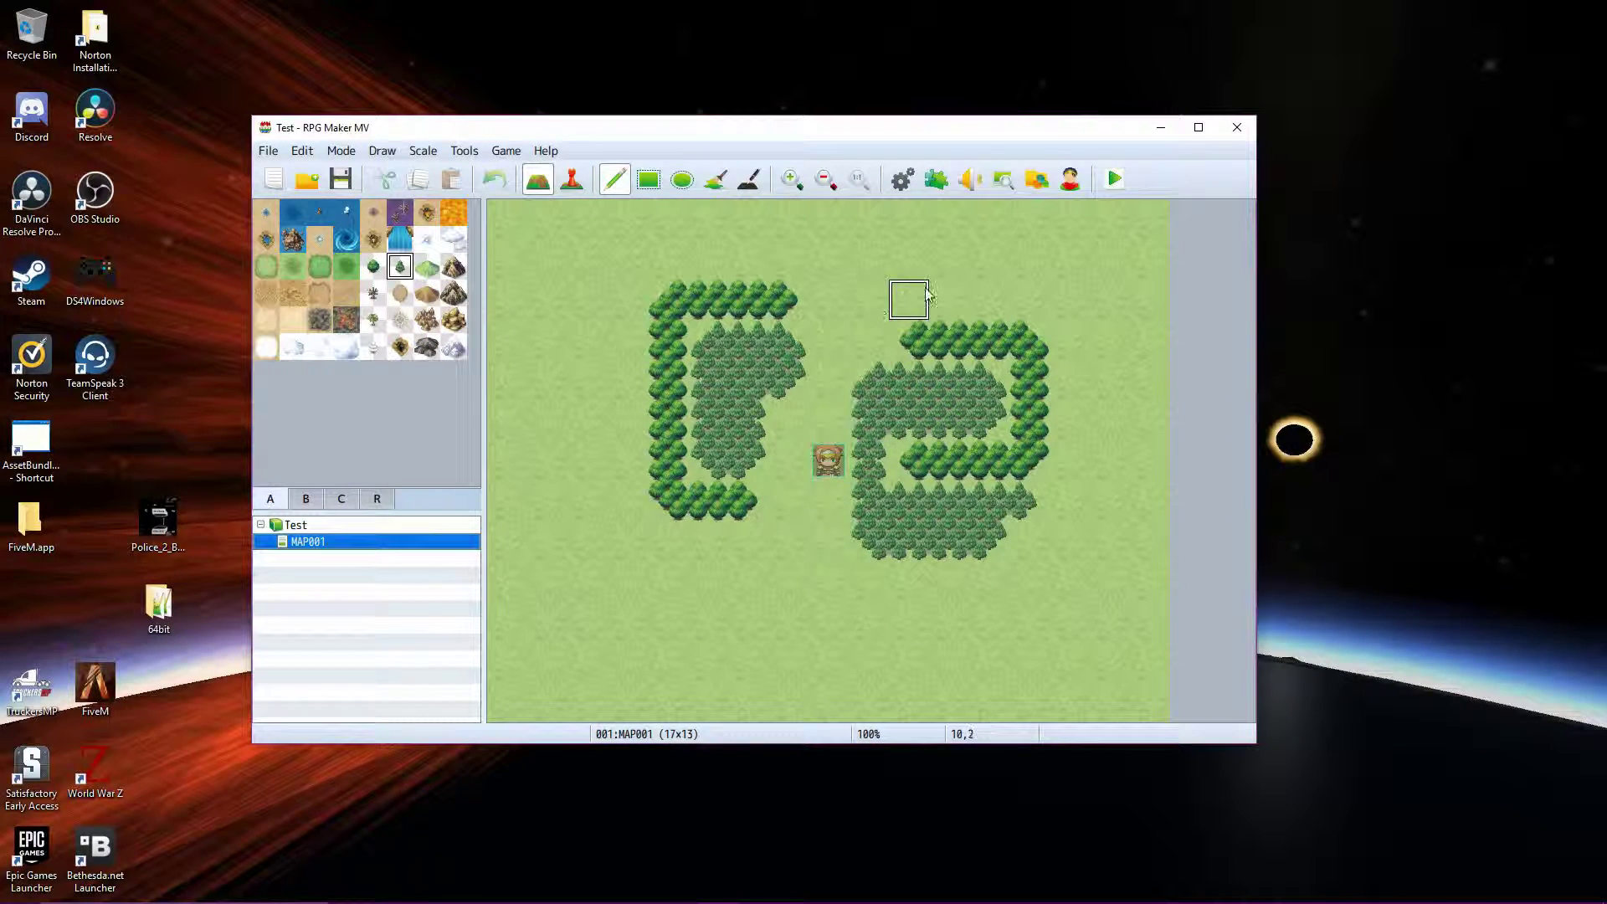
click(1114, 179)
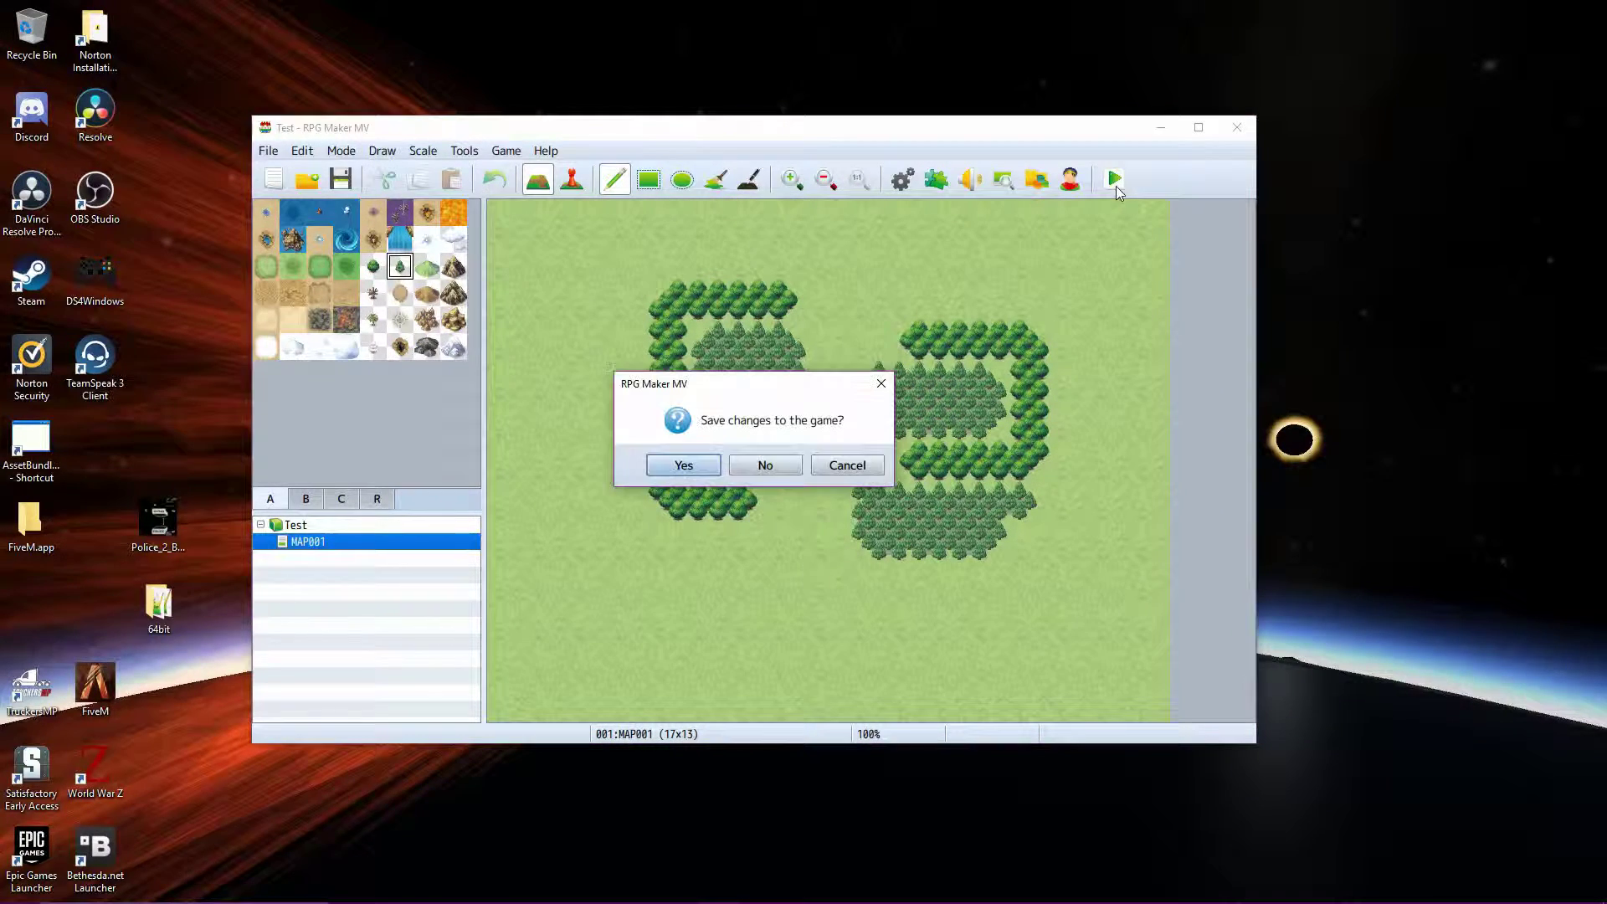
- Save the game, start a New Game, and walk the hero around the fog-covered map
click(698, 470)
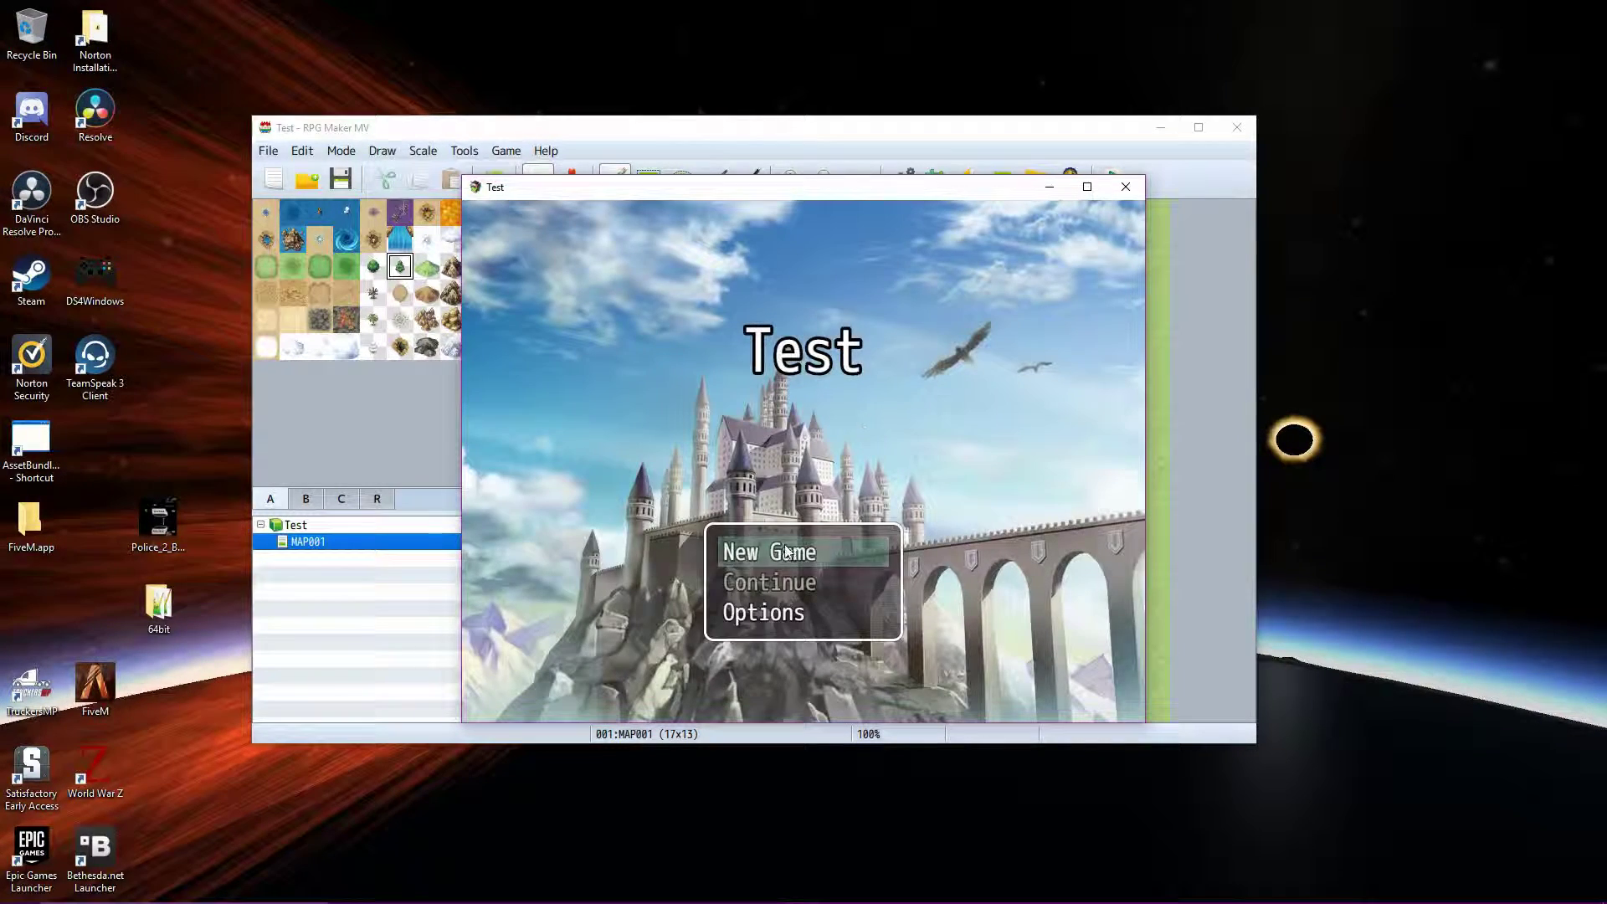
click(756, 550)
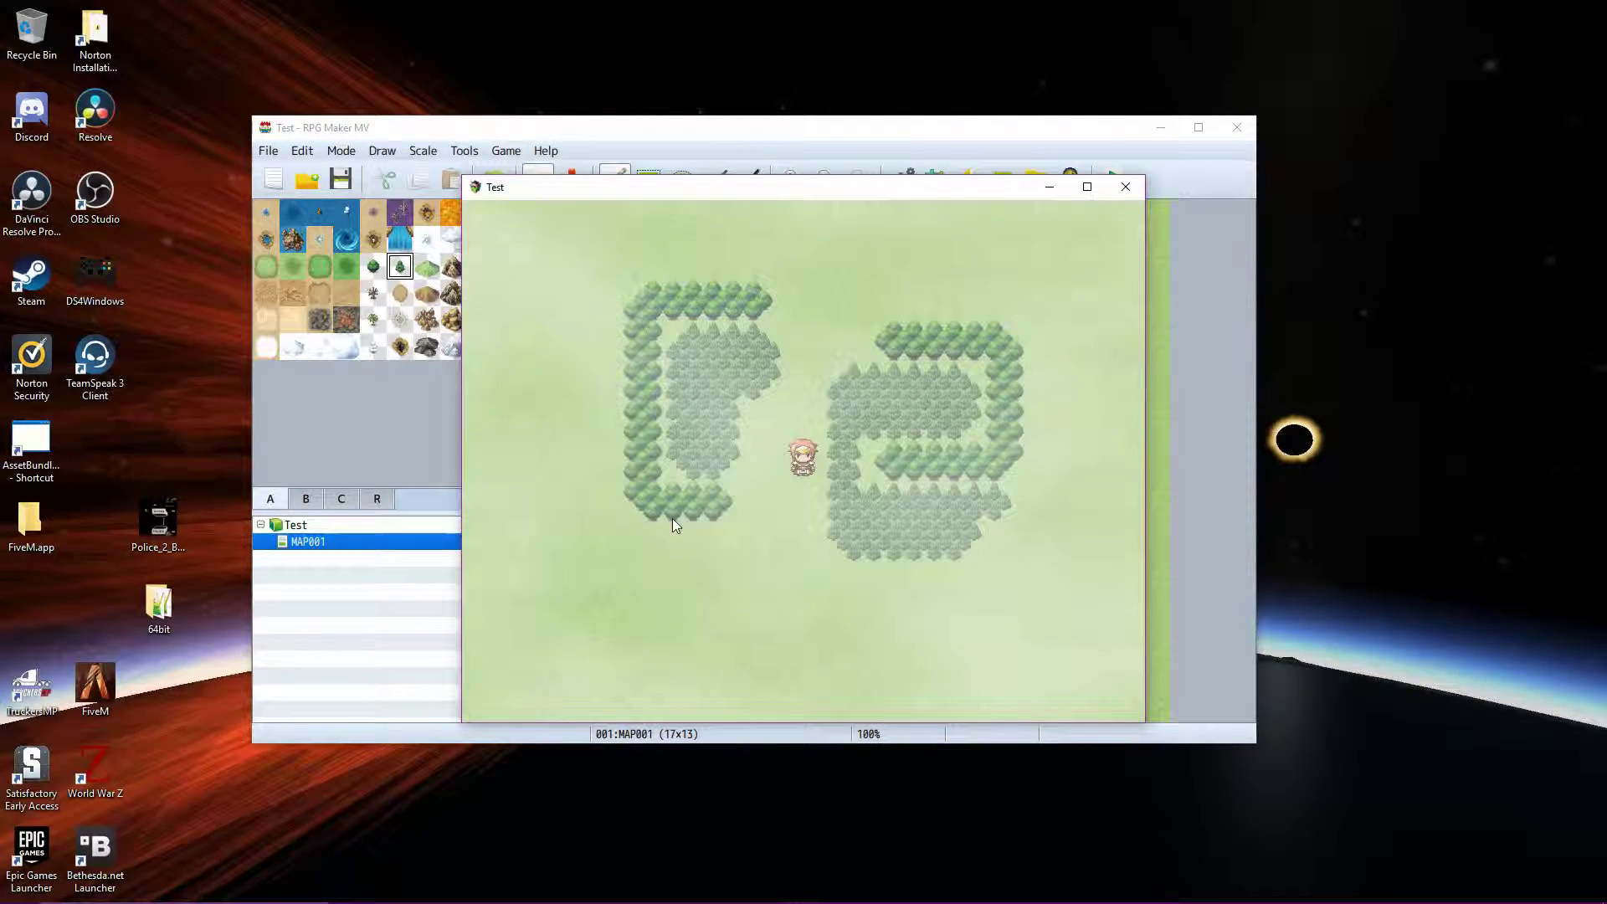
key(Down)
key(Down)
key(Down)
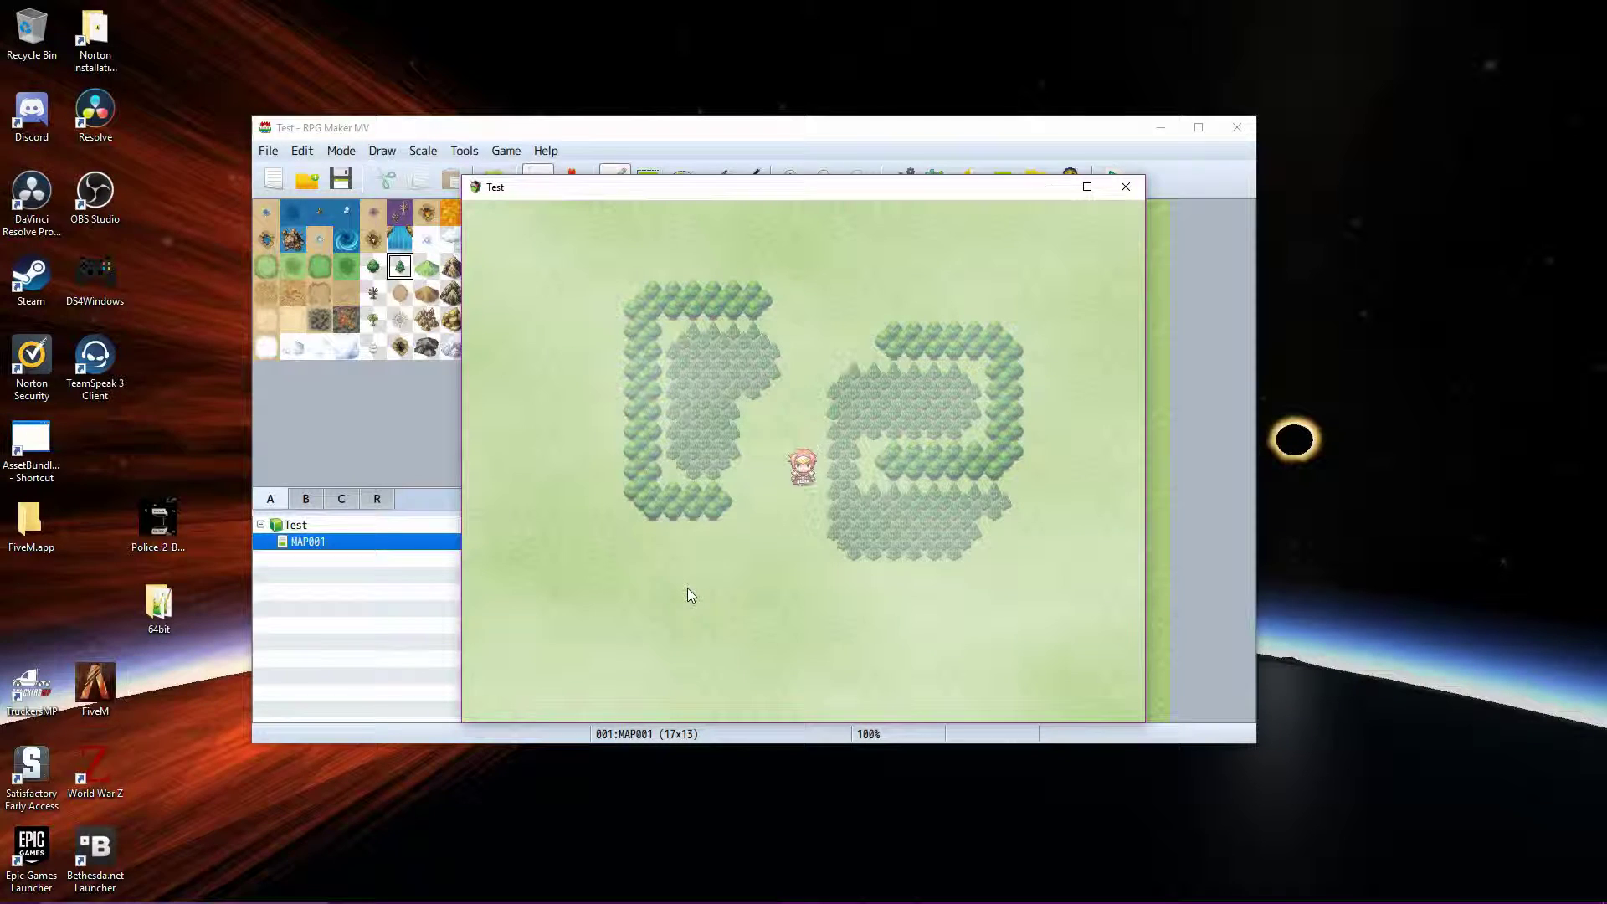
key(Left)
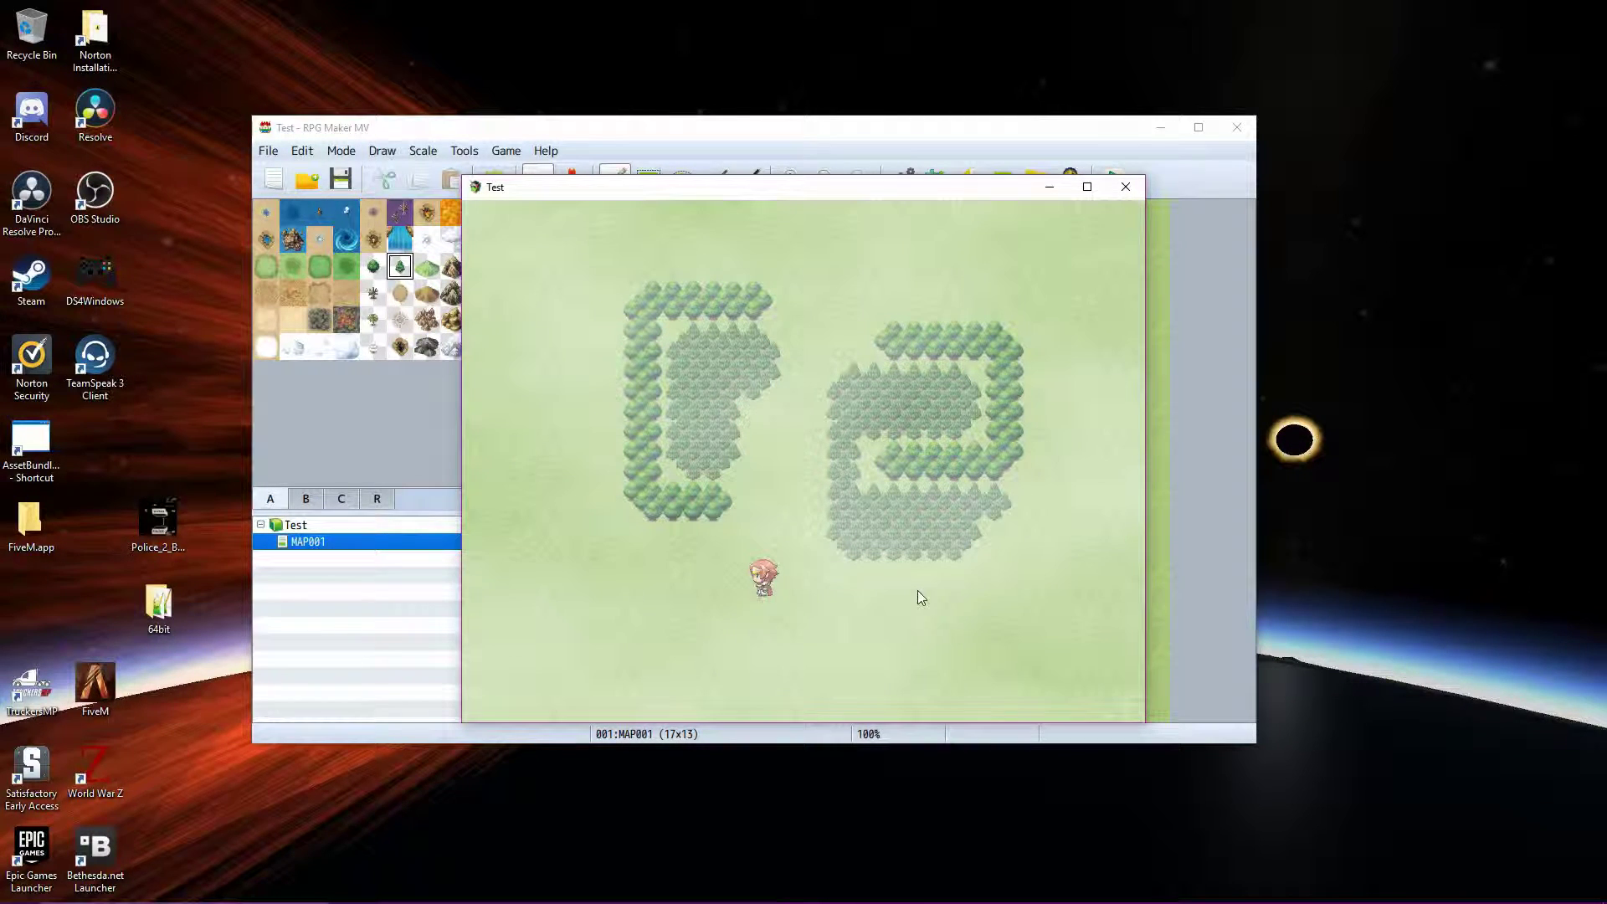
key(Right)
key(Right)
key(Right)
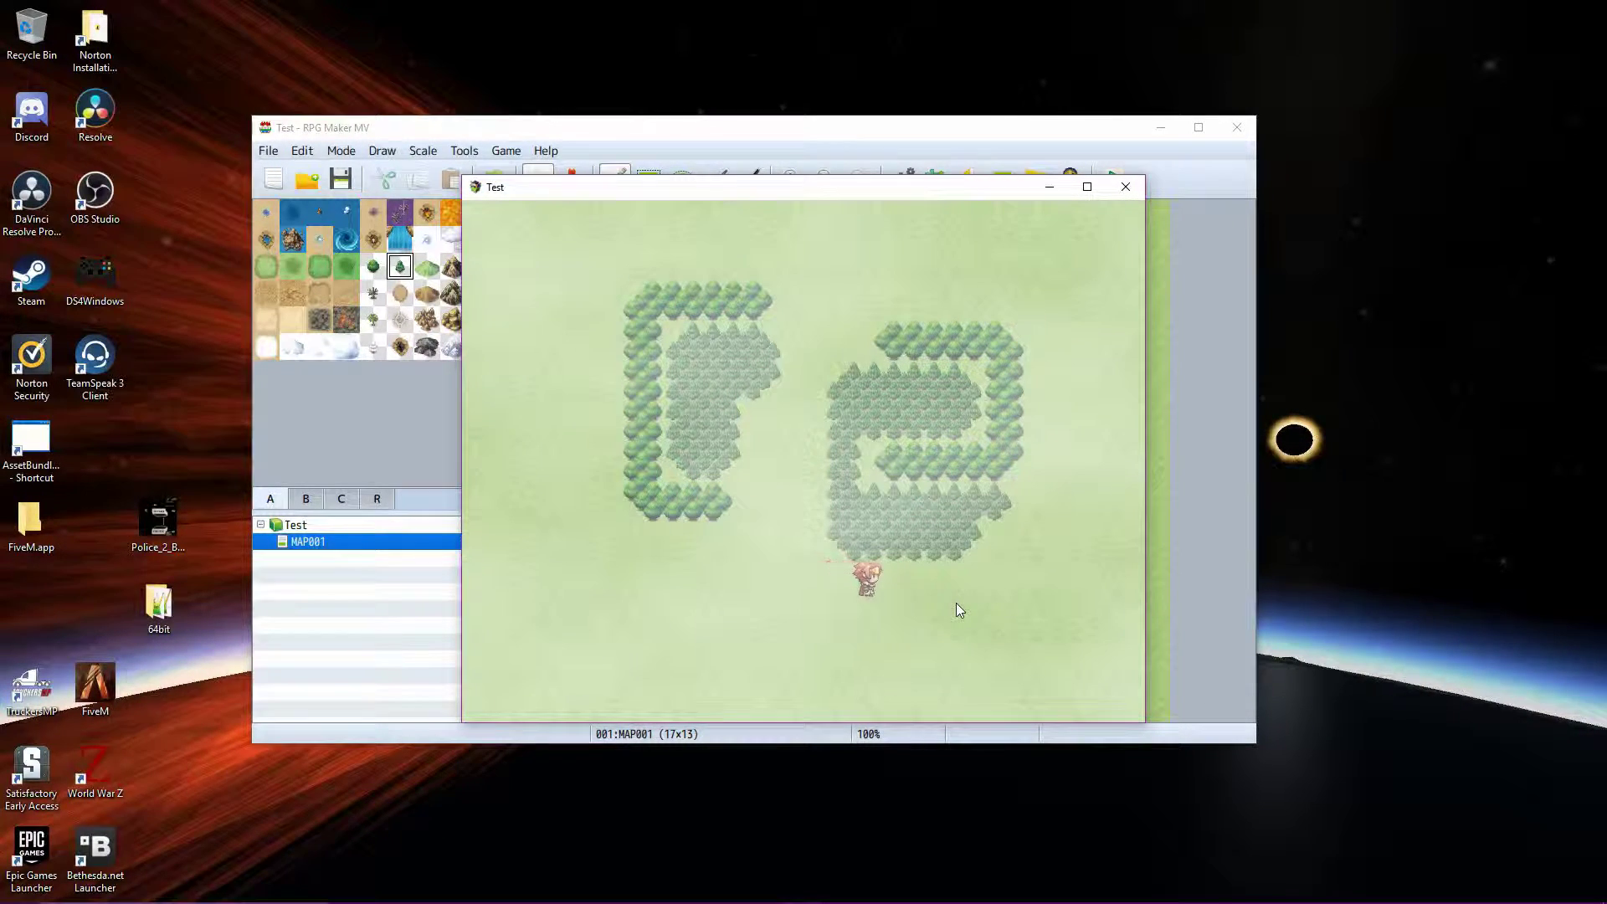
key(Left)
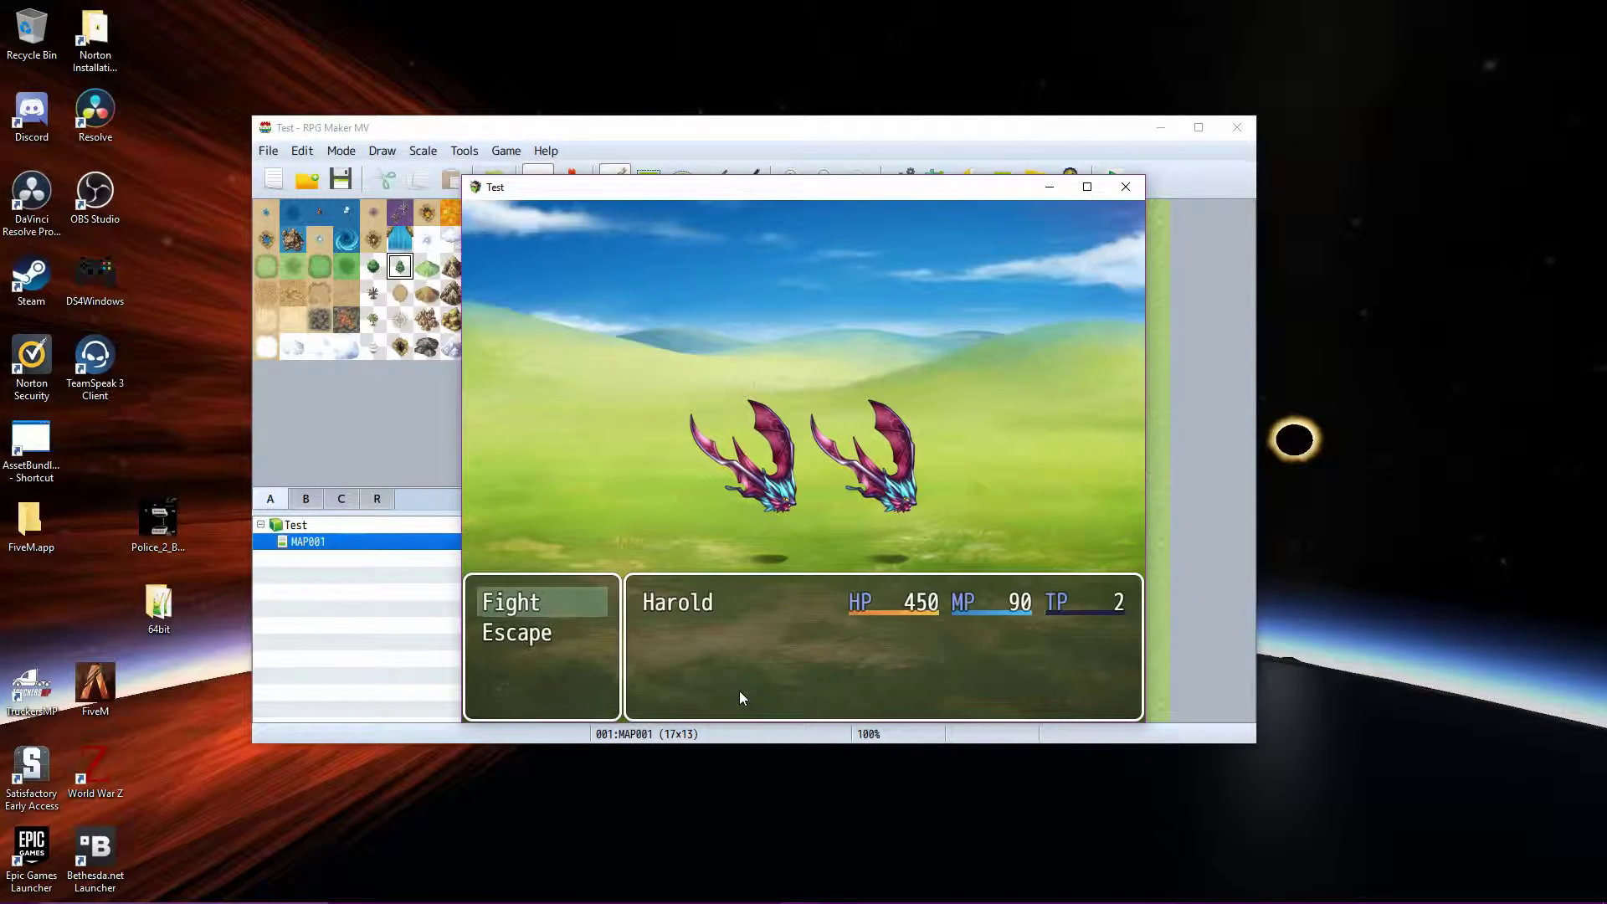
- Try to escape the battle against two bats and advance past the failed-escape message
click(517, 634)
click(518, 634)
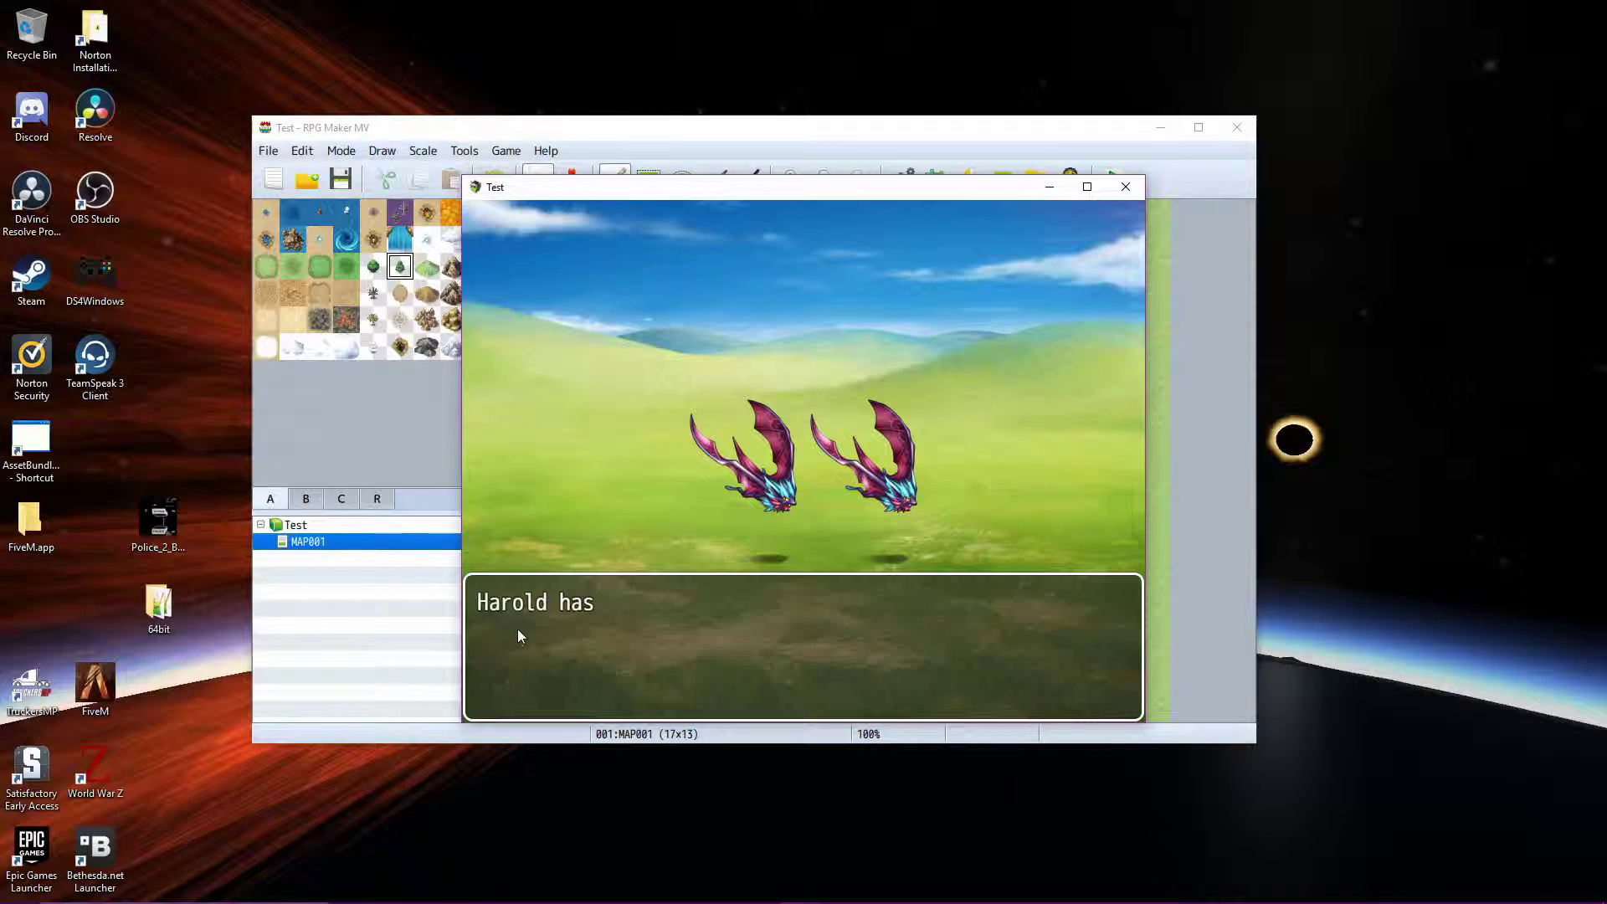
click(568, 634)
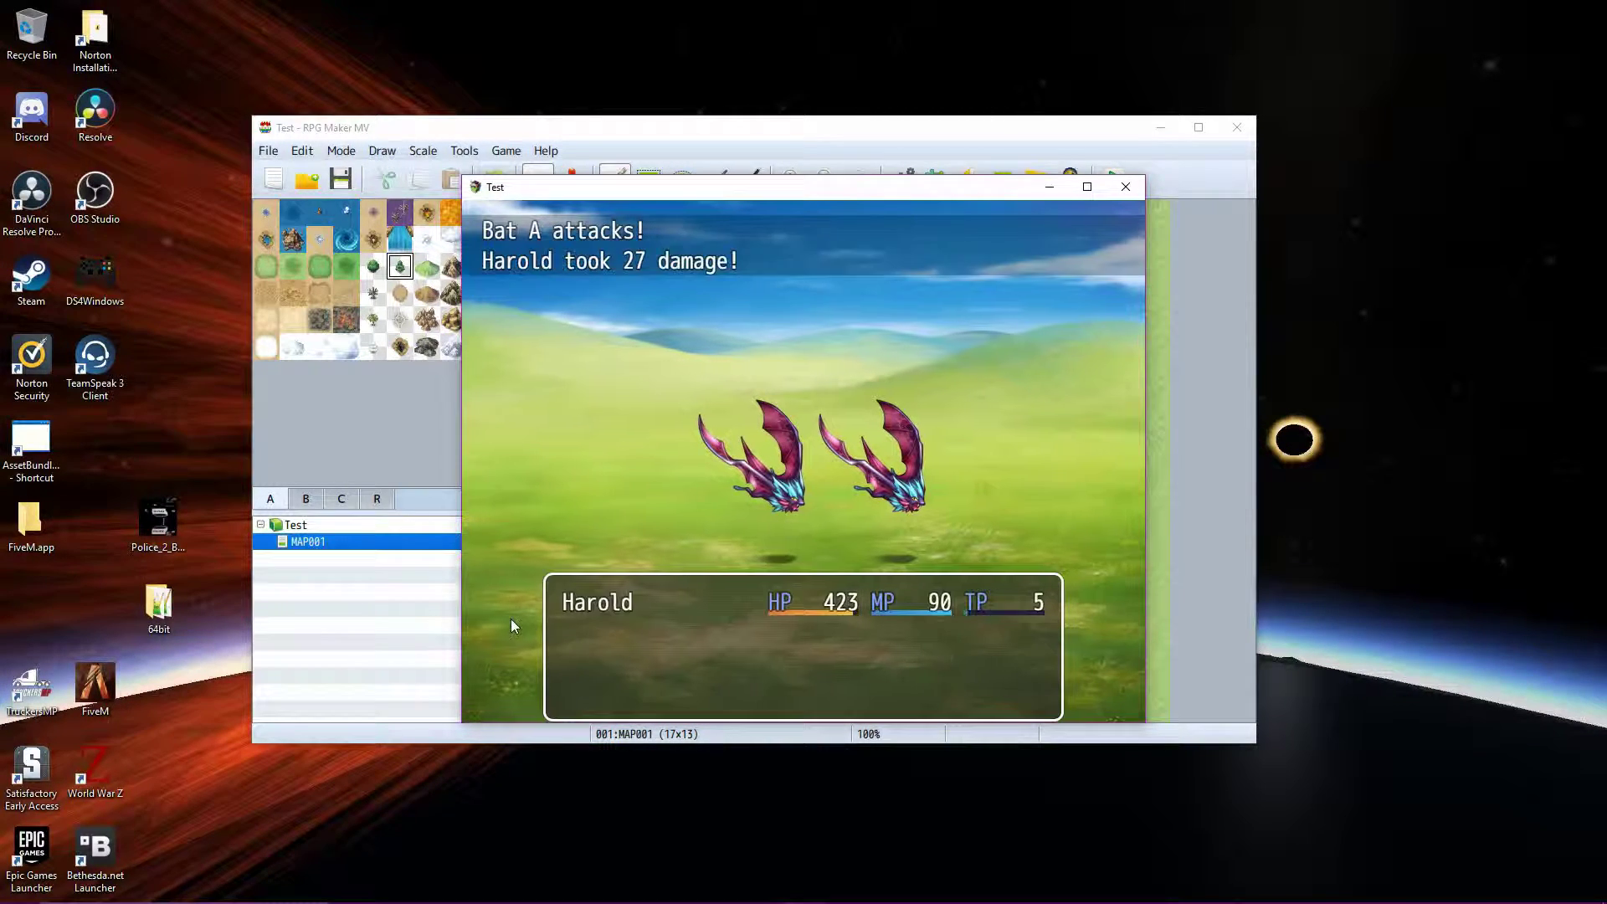